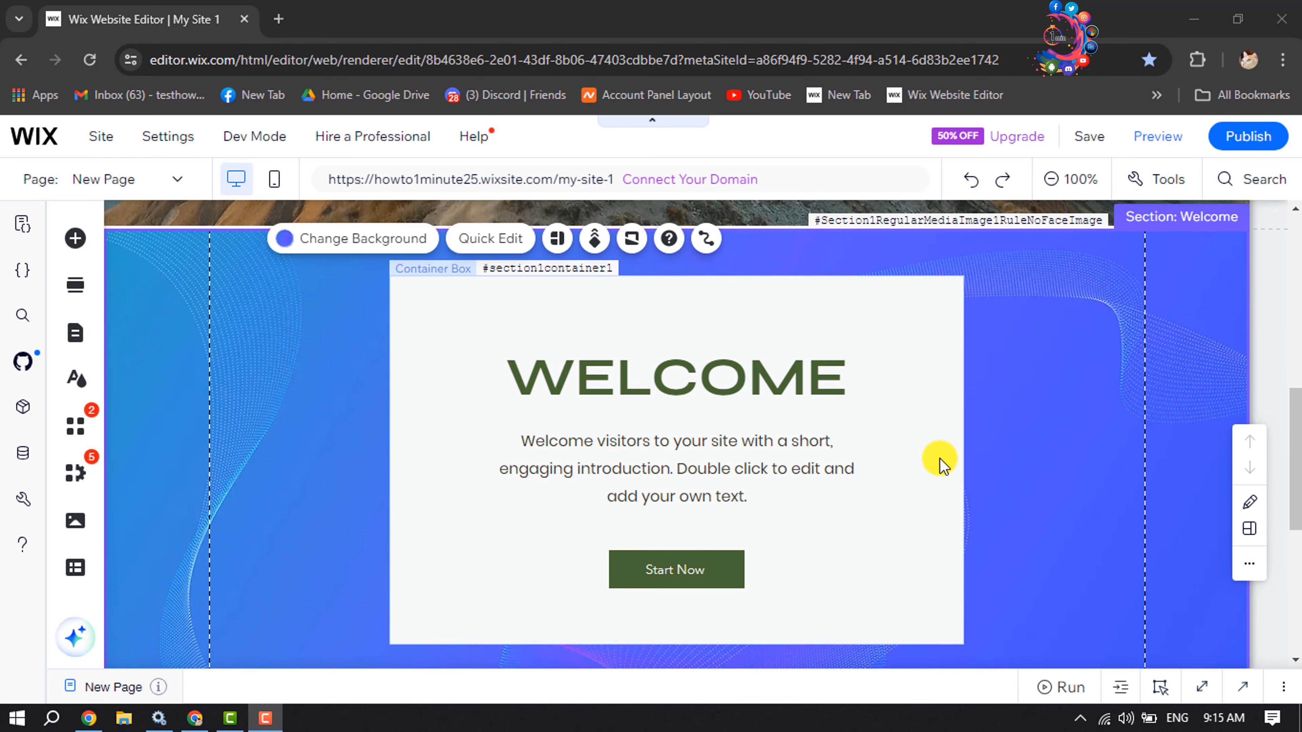
Select the Welcome section and open its shape divider options
{"action": "scroll", "coordinate": [939, 460], "scroll_direction": "up", "scroll_amount": 2}
{"action": "left_click", "coordinate": [175, 433]}
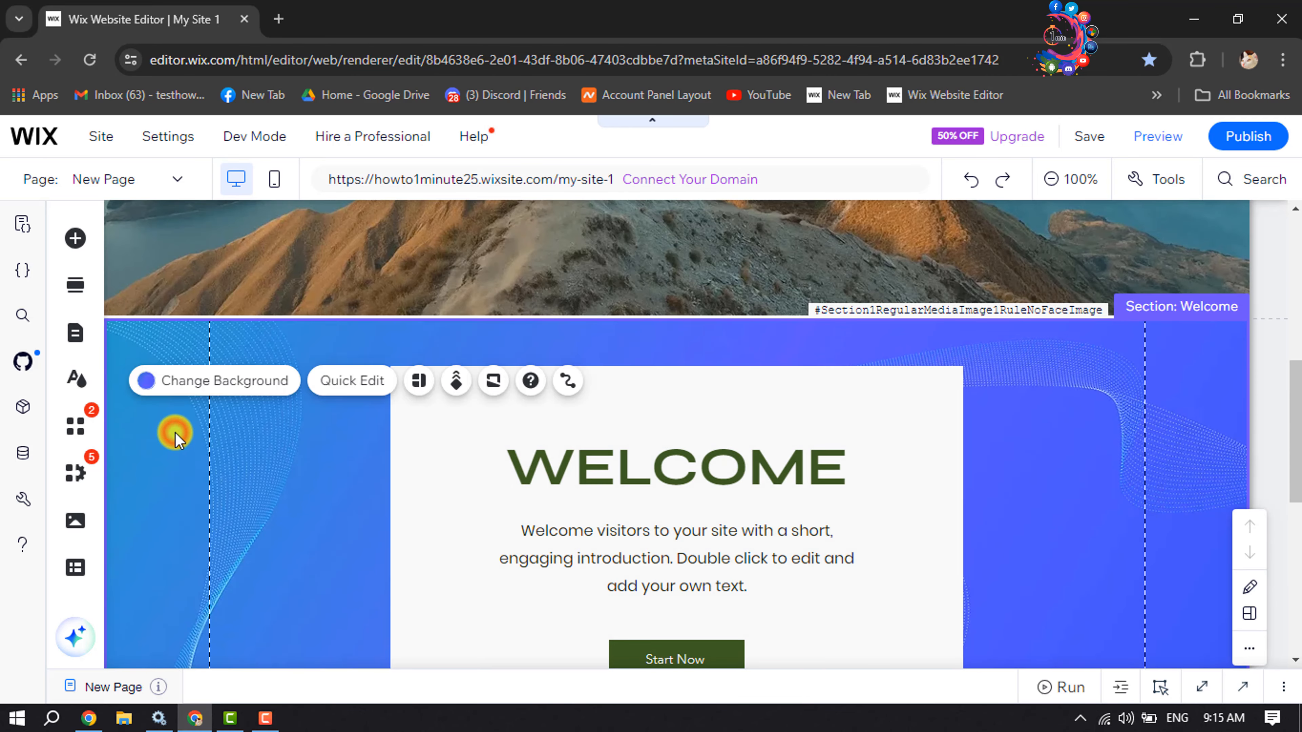
{"action": "scroll", "coordinate": [176, 431], "scroll_direction": "down", "scroll_amount": 6}
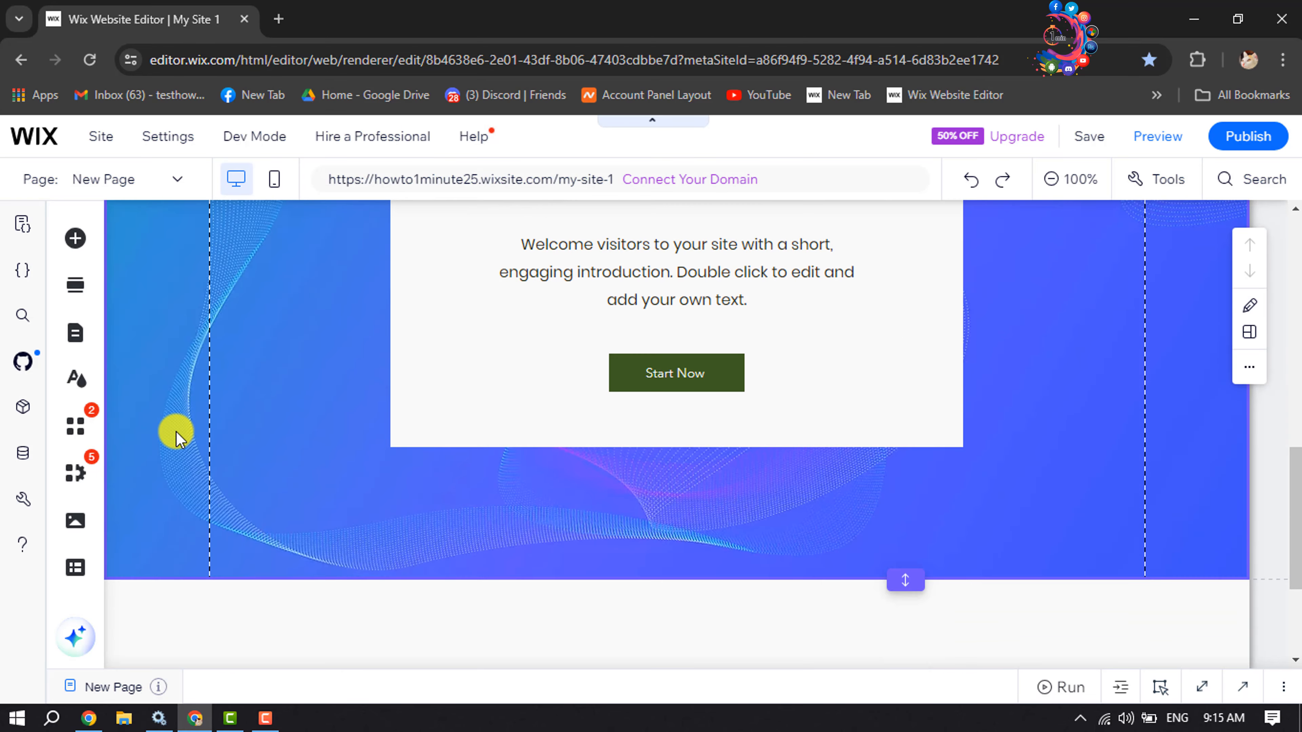
{"action": "scroll", "coordinate": [178, 431], "scroll_direction": "up", "scroll_amount": 2}
{"action": "scroll", "coordinate": [178, 431], "scroll_direction": "up", "scroll_amount": 2}
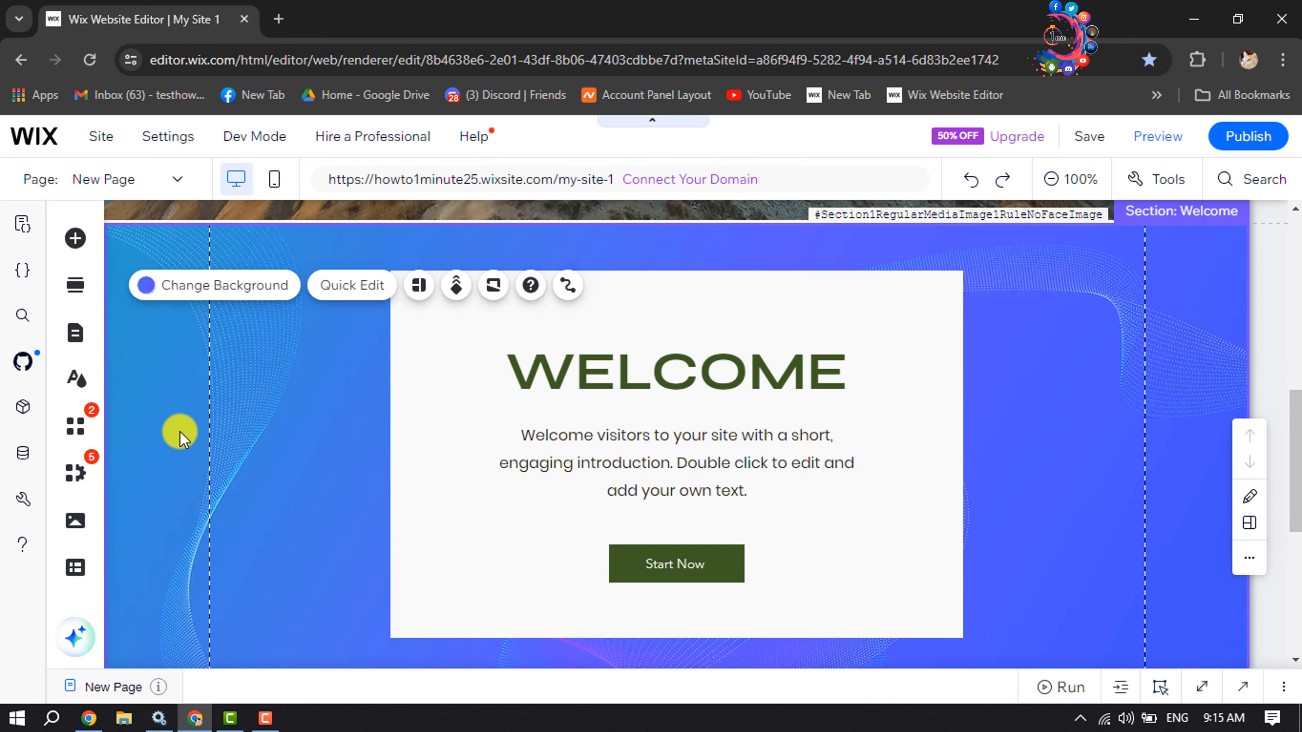
{"action": "scroll", "coordinate": [183, 432], "scroll_direction": "down", "scroll_amount": 2}
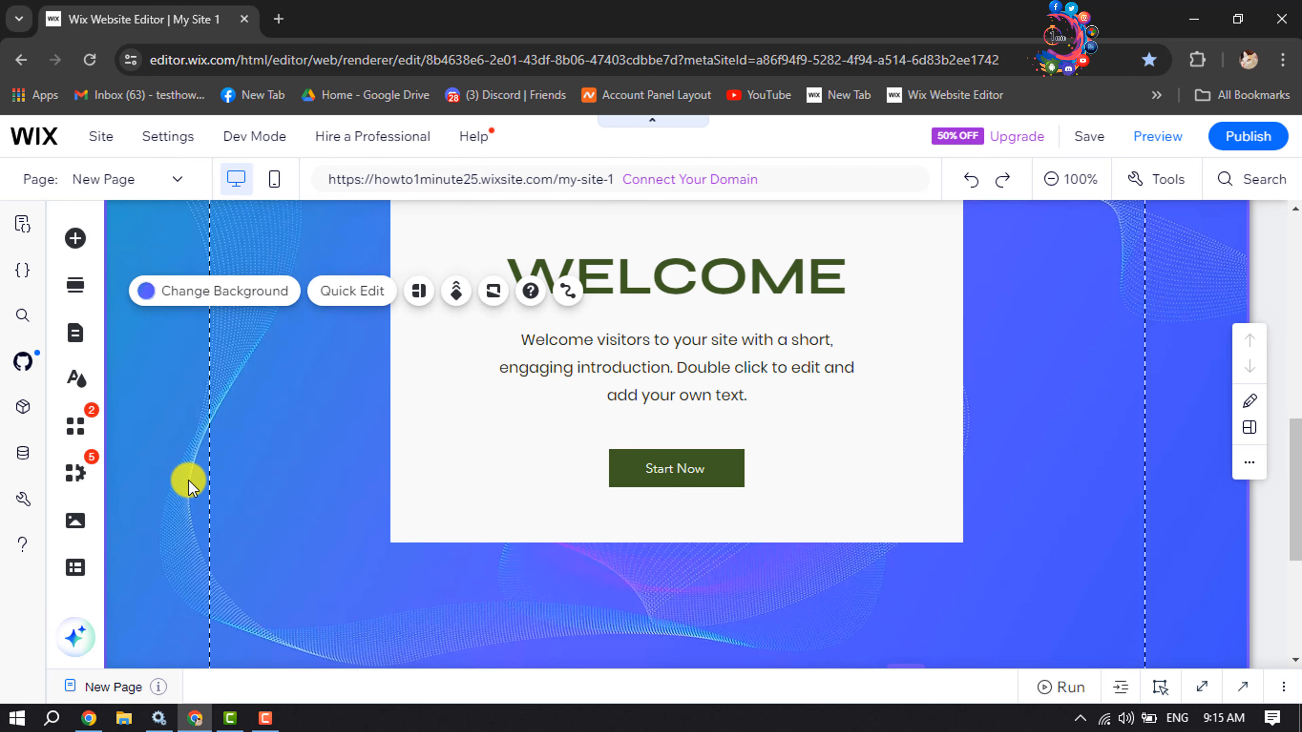
{"action": "scroll", "coordinate": [187, 482], "scroll_direction": "up", "scroll_amount": 4}
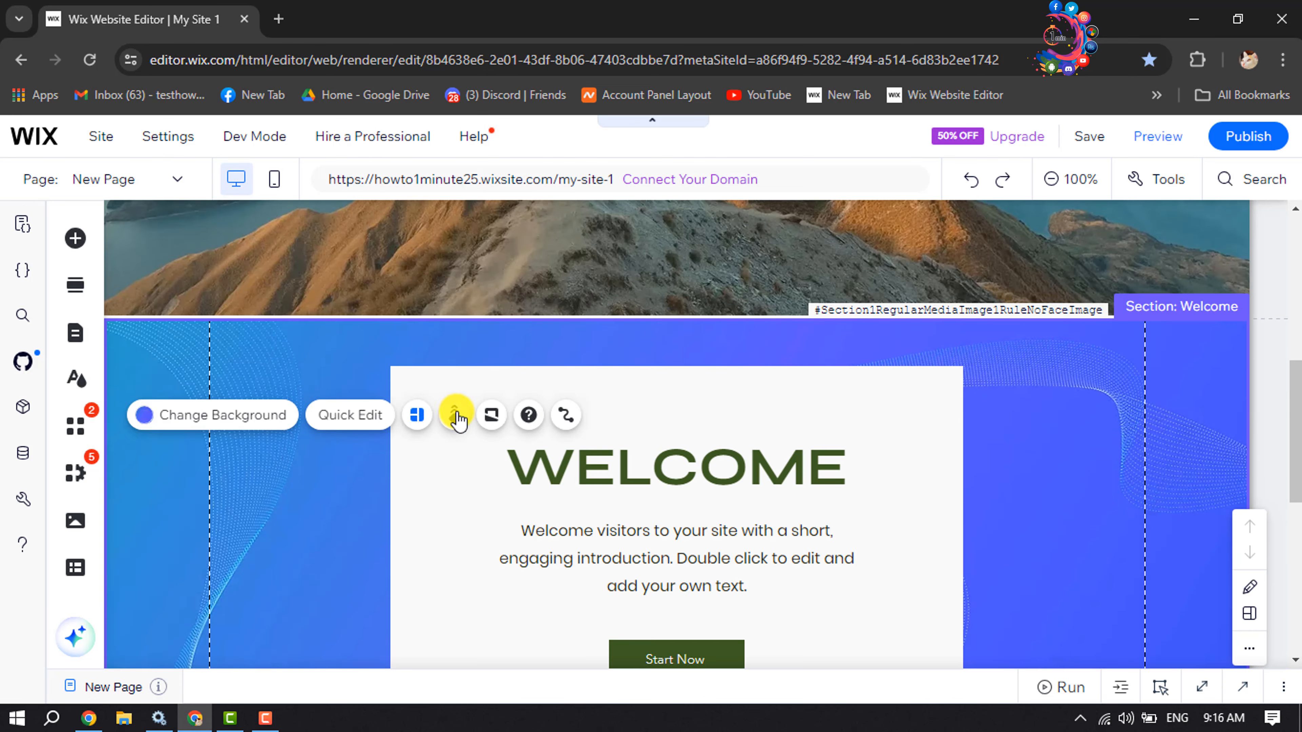
{"action": "left_click", "coordinate": [491, 416]}
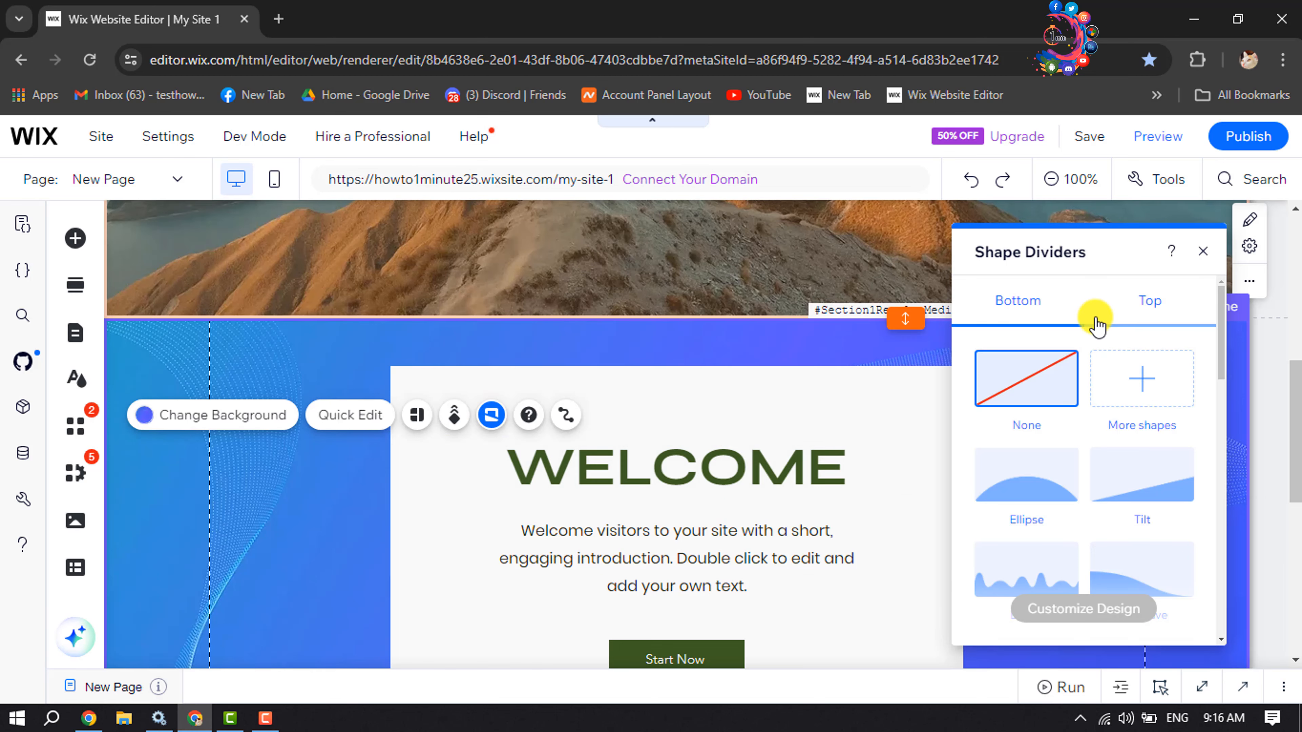
Browse the bottom divider shapes and apply Left wave to the Welcome section's bottom edge
{"action": "scroll", "coordinate": [347, 481], "scroll_direction": "down", "scroll_amount": 5}
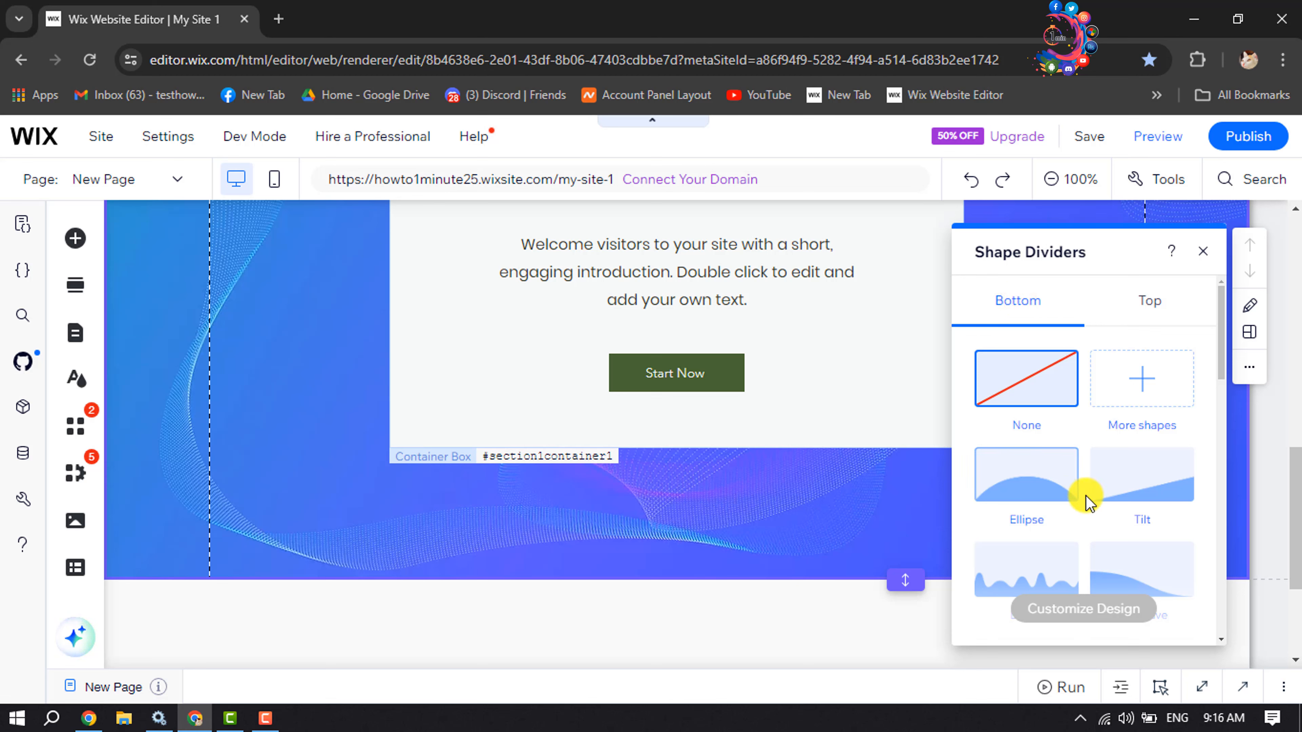
{"action": "scroll", "coordinate": [1081, 500], "scroll_direction": "down", "scroll_amount": 5}
{"action": "scroll", "coordinate": [1123, 511], "scroll_direction": "down", "scroll_amount": 8}
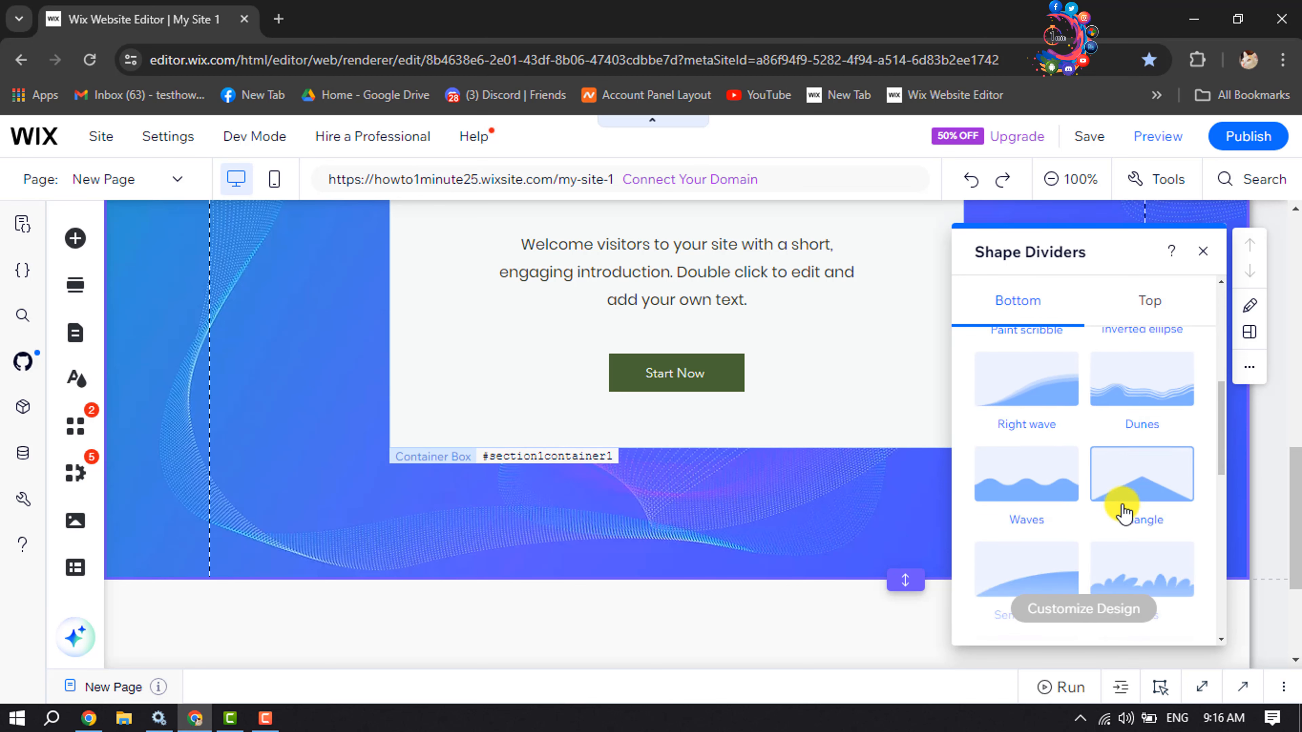
{"action": "scroll", "coordinate": [1124, 508], "scroll_direction": "down", "scroll_amount": 1}
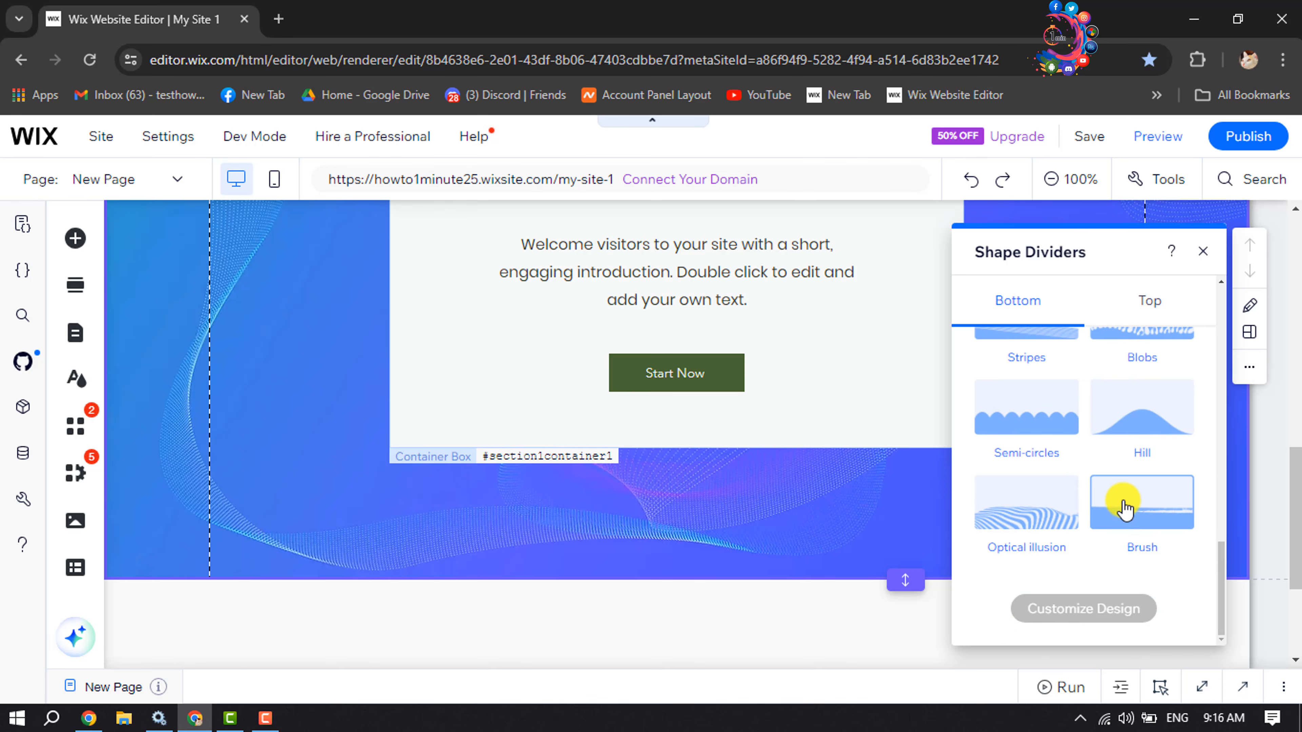
{"action": "scroll", "coordinate": [1148, 477], "scroll_direction": "up", "scroll_amount": 14}
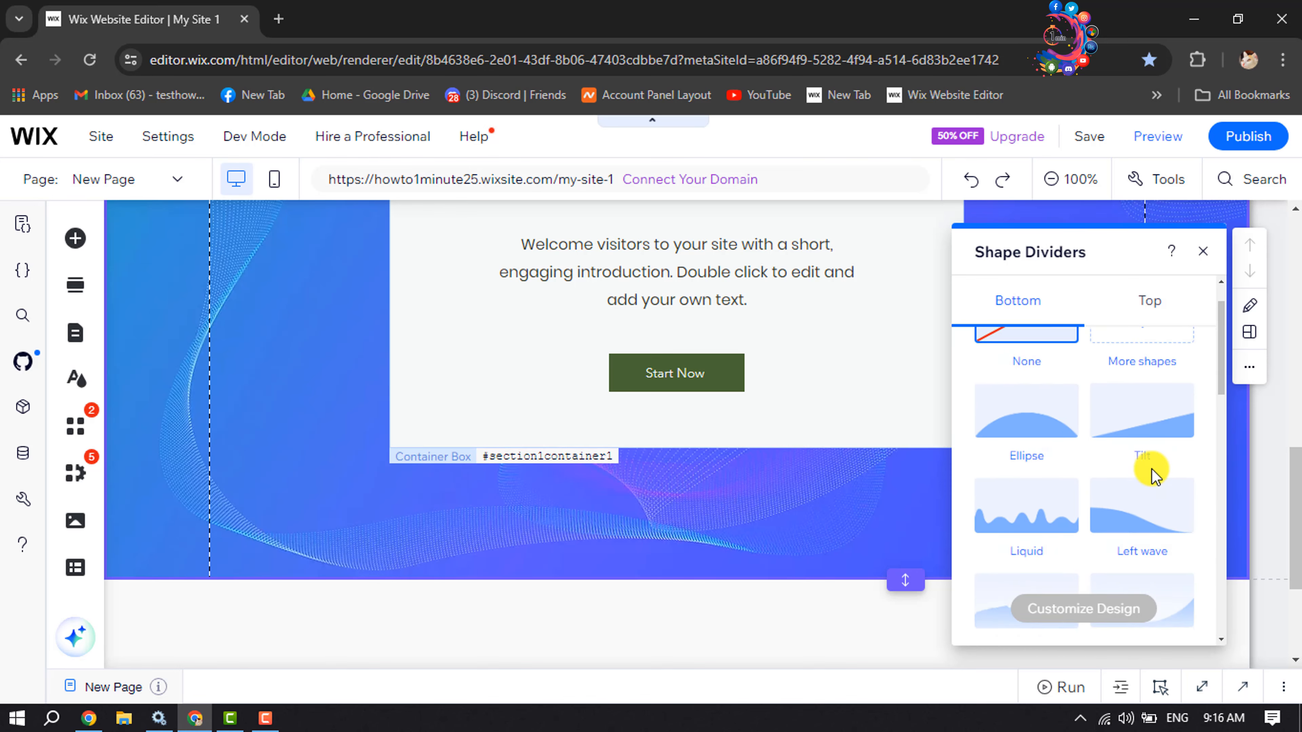
{"action": "scroll", "coordinate": [1128, 462], "scroll_direction": "down", "scroll_amount": 4}
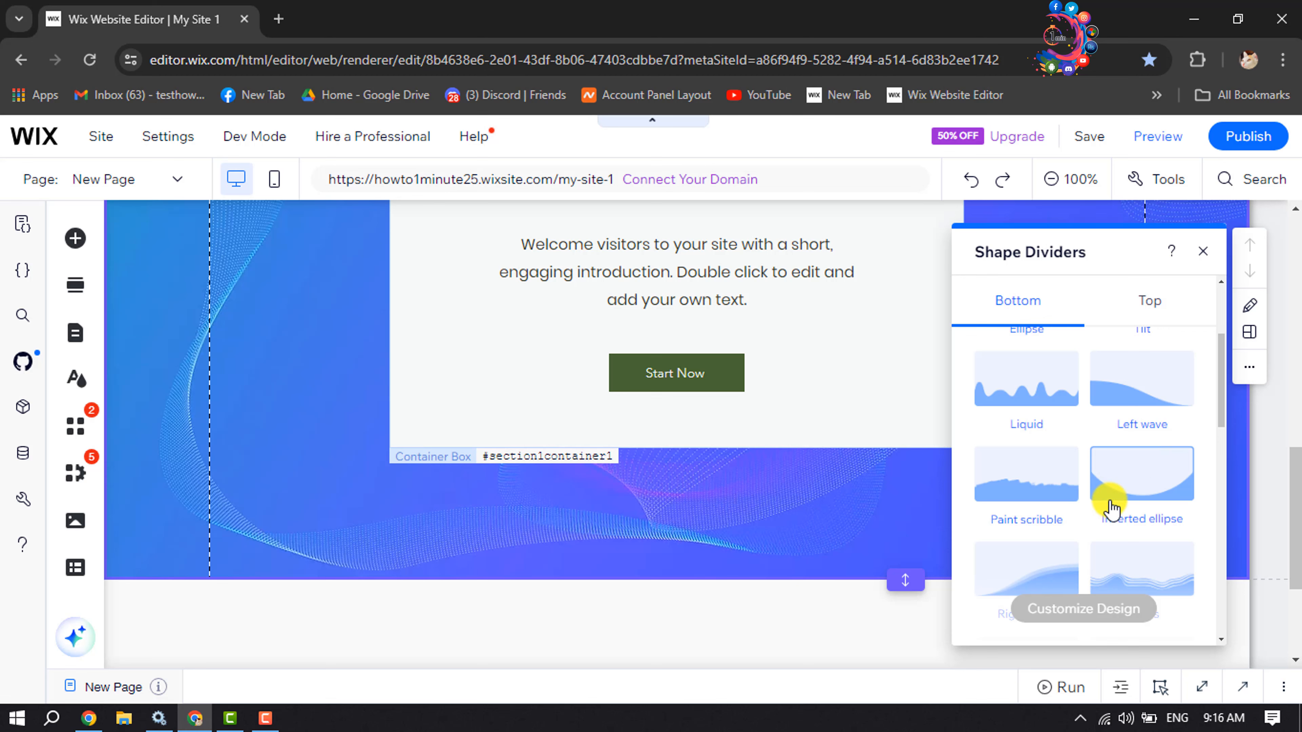
{"action": "left_click", "coordinate": [1131, 389]}
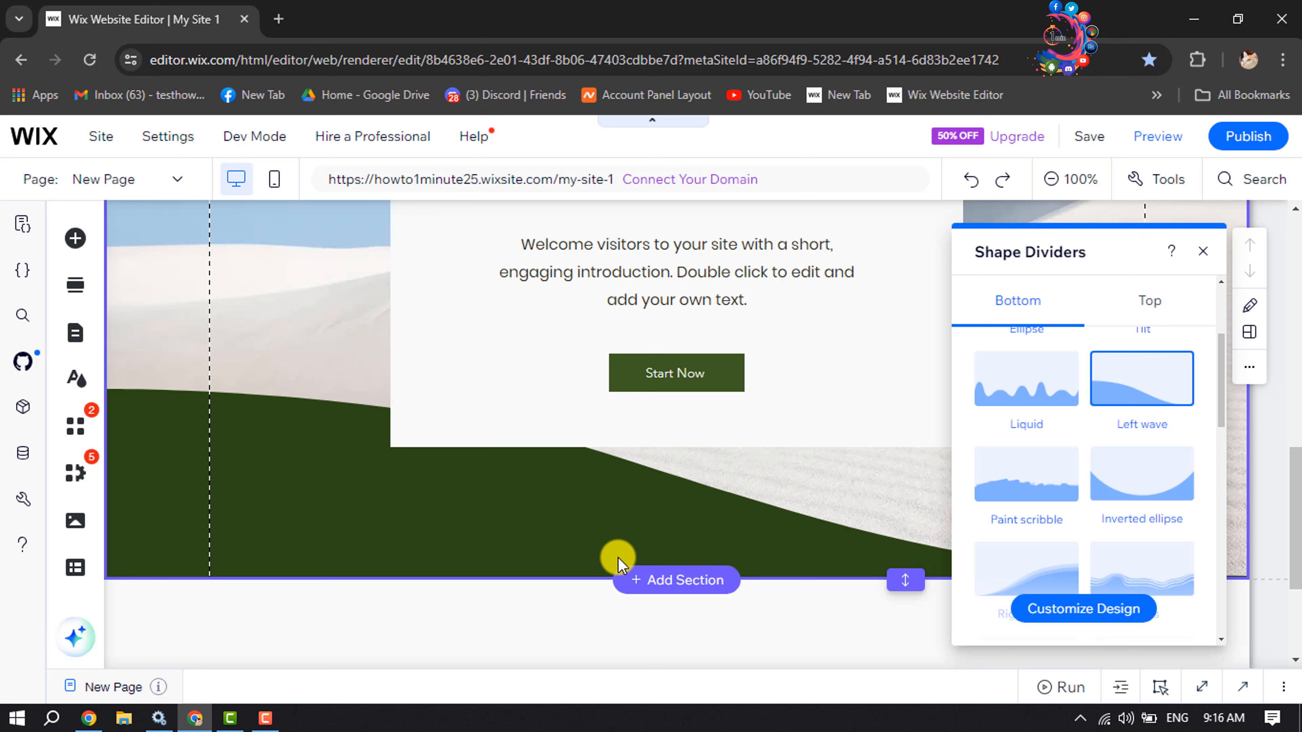
Customize the Left wave divider with 99% opacity and the blue color #3D9BE9
{"action": "left_click", "coordinate": [1071, 609]}
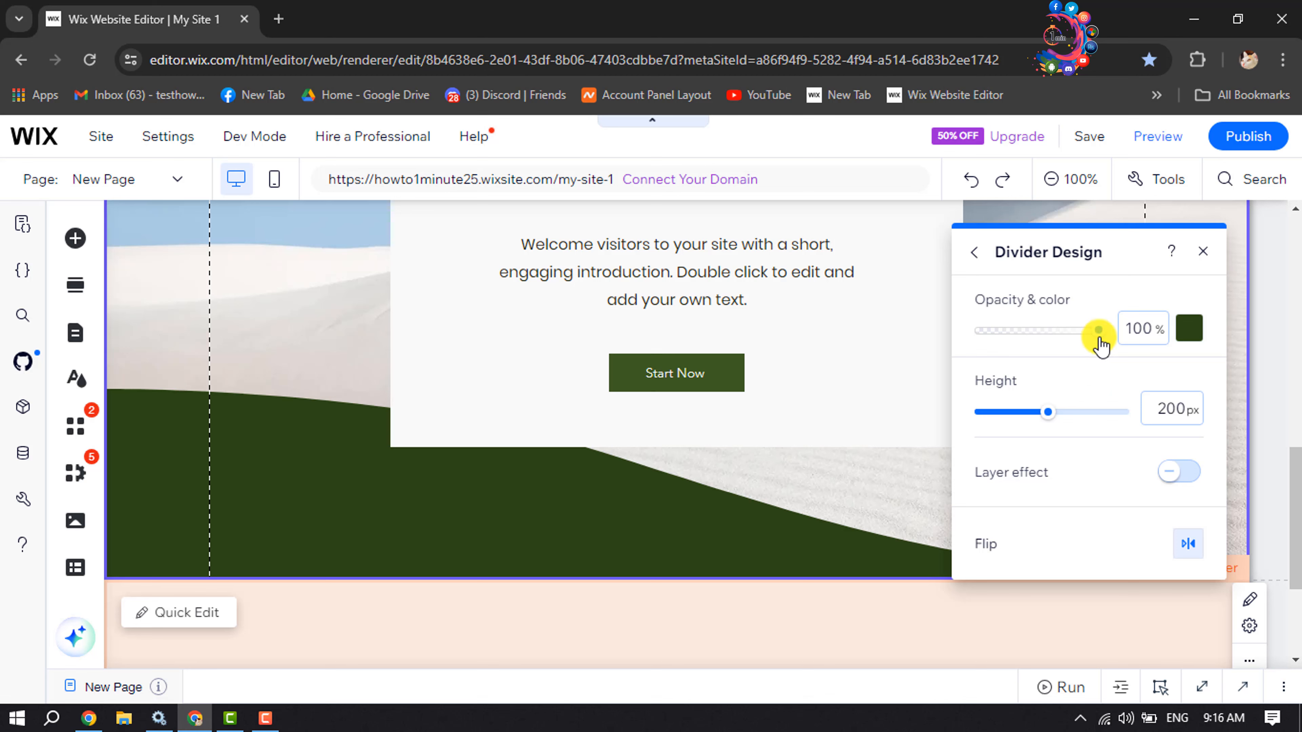
{"action": "mouse_move", "coordinate": [1096, 338]}
{"action": "left_mouse_down"}
{"action": "mouse_move", "coordinate": [1051, 342]}
{"action": "mouse_move", "coordinate": [1087, 345]}
{"action": "mouse_move", "coordinate": [1107, 329]}
{"action": "left_mouse_up"}
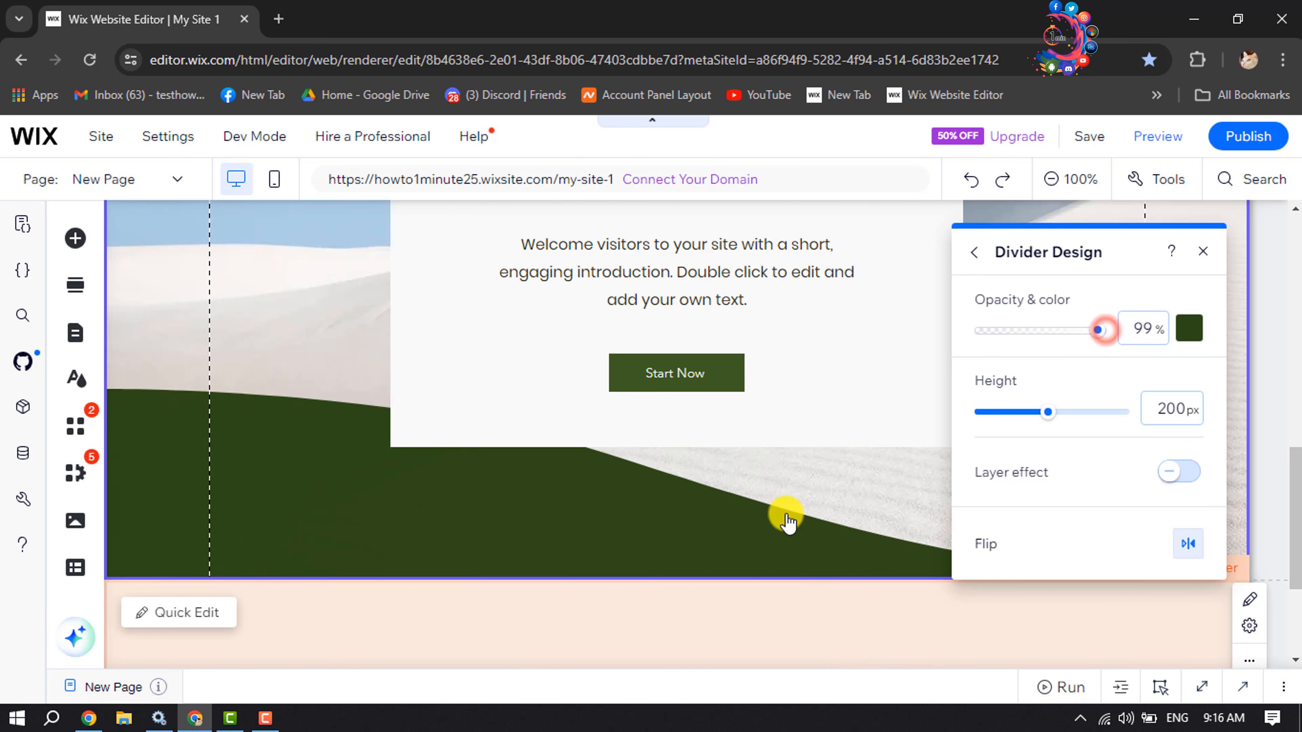
{"action": "left_click", "coordinate": [1188, 336]}
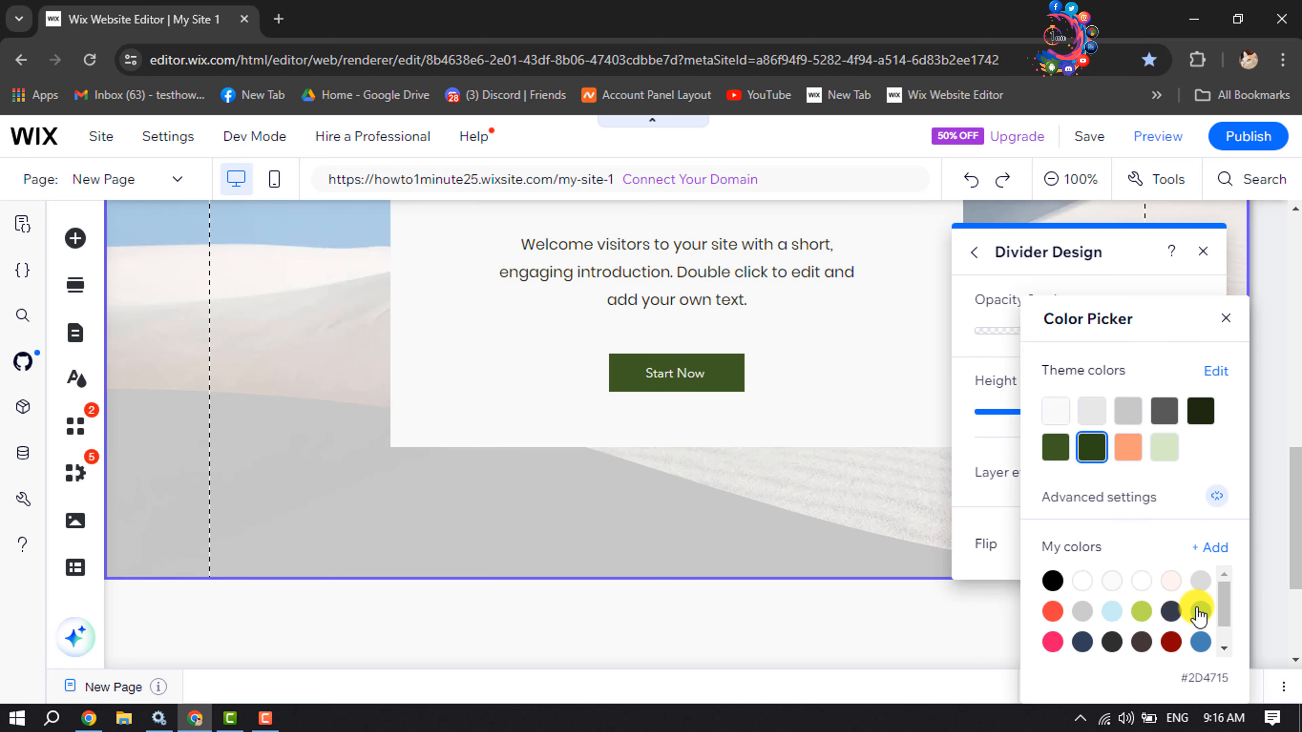
{"action": "left_click", "coordinate": [1198, 612]}
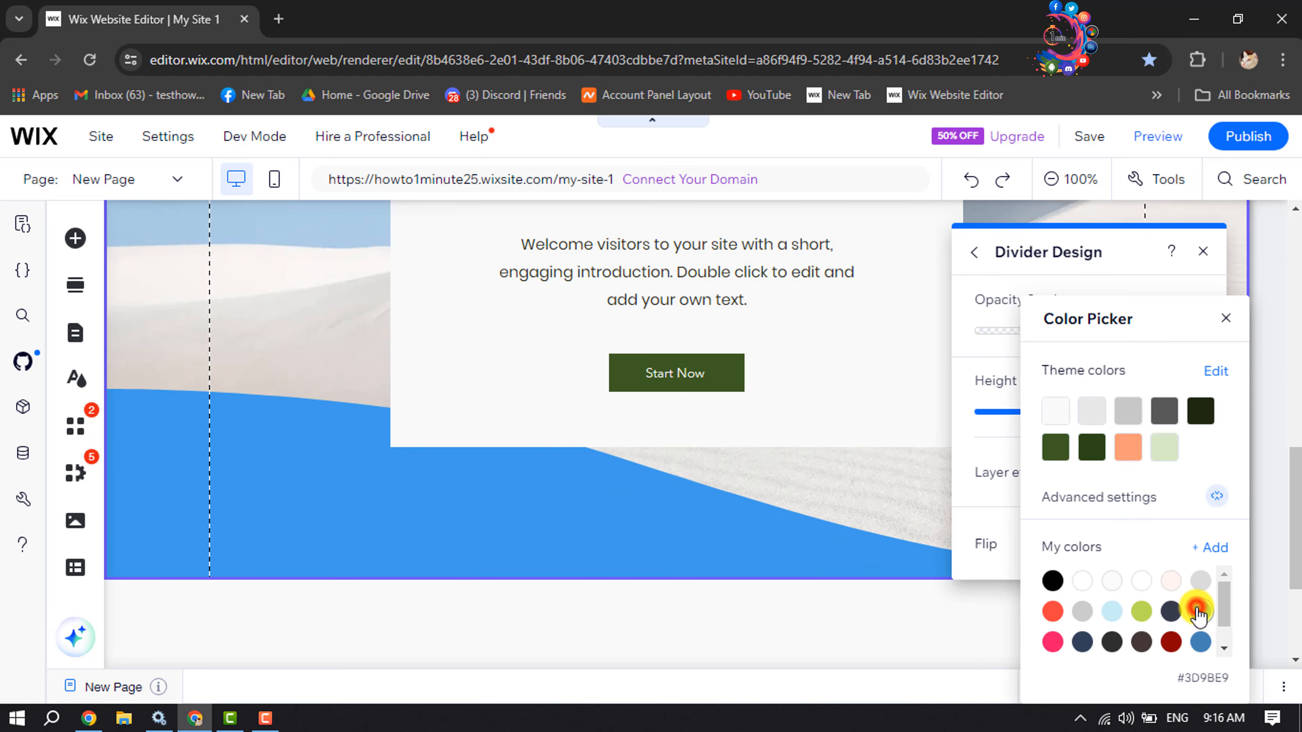
{"action": "left_click", "coordinate": [1224, 323]}
Set the Left wave divider's height to 175 px and enable its layer effect, trying Fade to top before choosing Fade to bottom
{"action": "left_click_drag", "start_coordinate": [1046, 415], "coordinate": [1040, 418]}
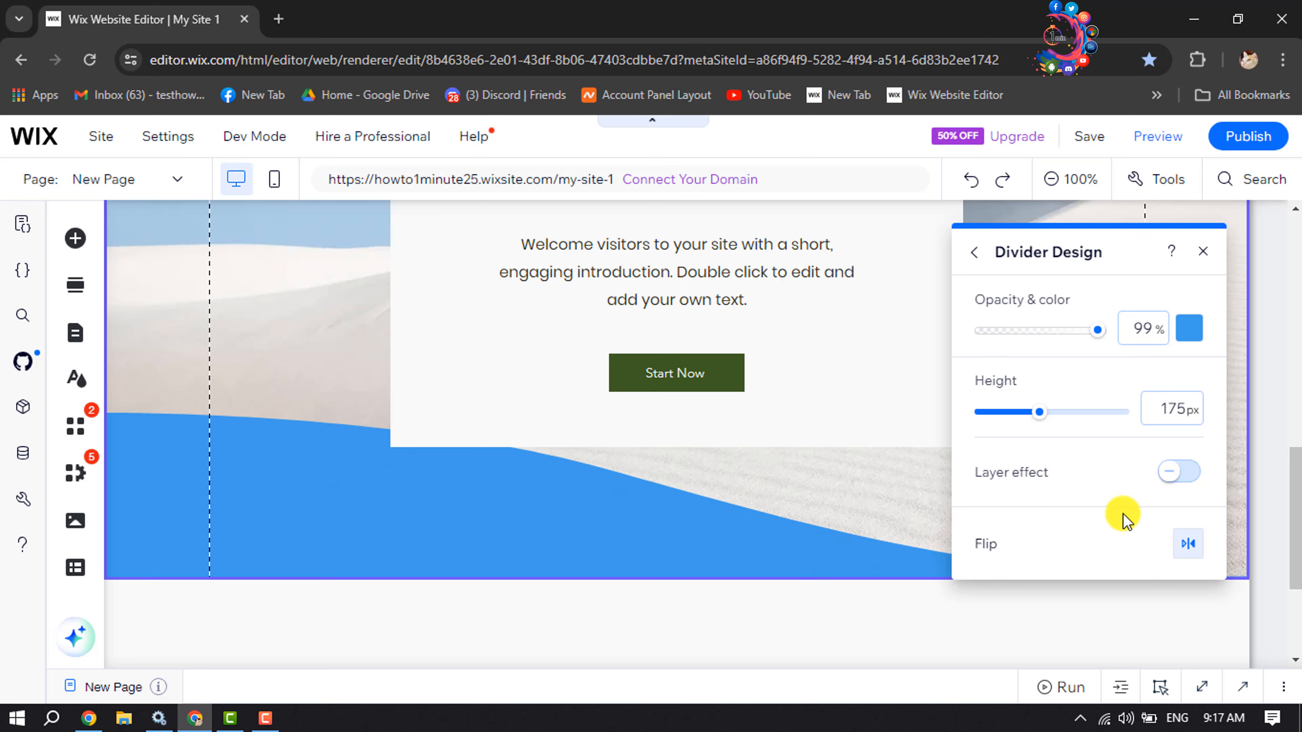
{"action": "left_click", "coordinate": [1178, 471]}
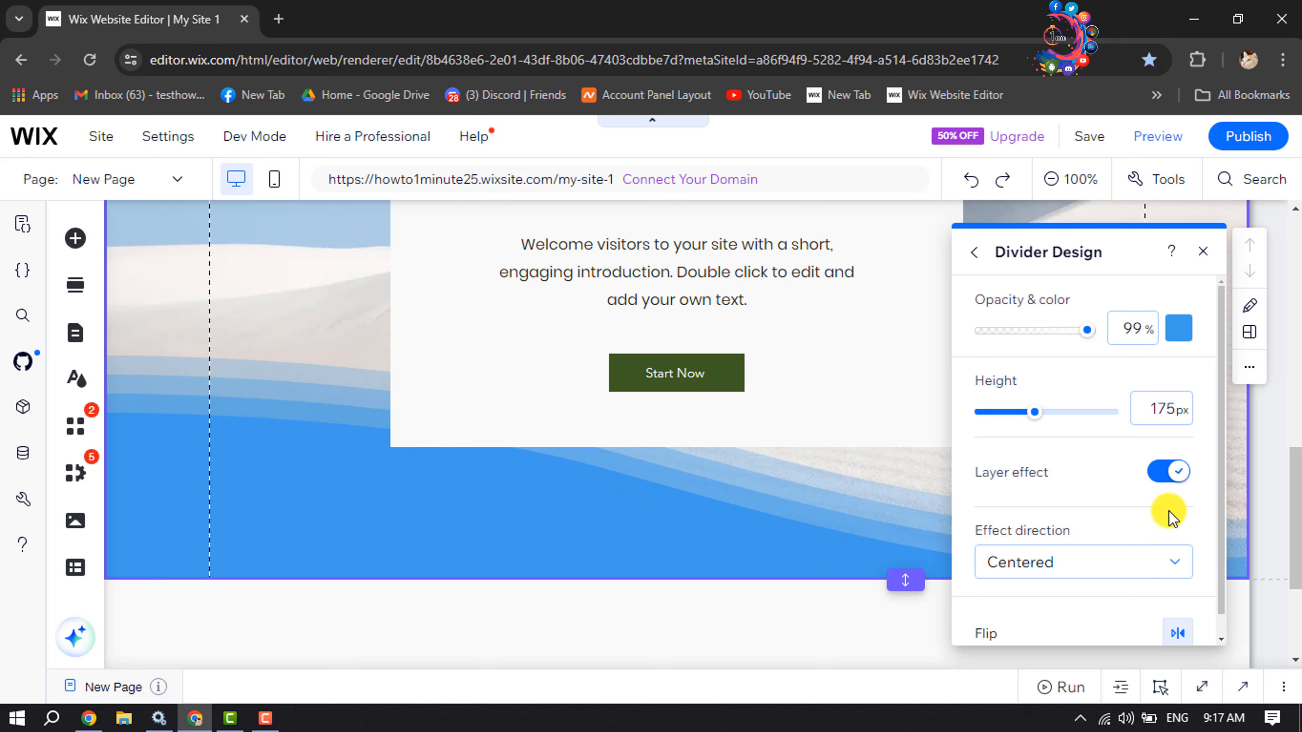
{"action": "left_click", "coordinate": [1047, 561]}
{"action": "left_click", "coordinate": [1041, 597]}
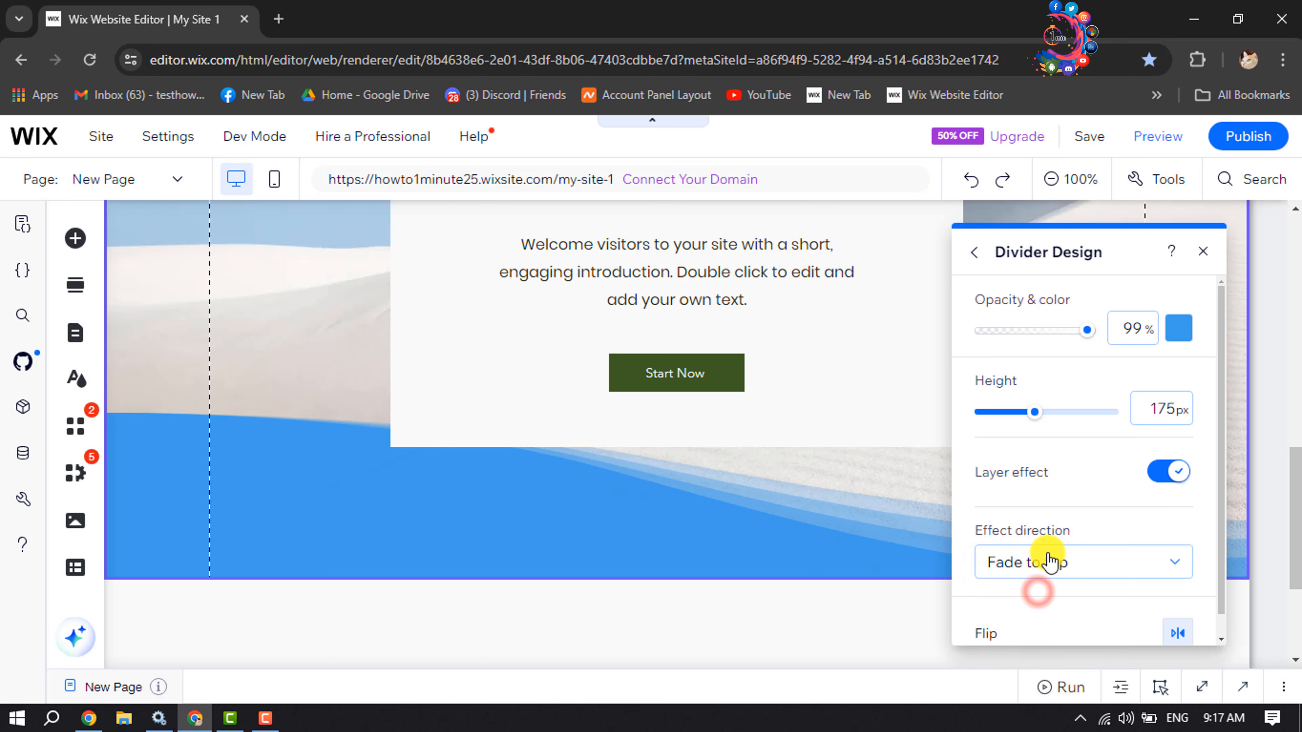
{"action": "left_click", "coordinate": [1046, 568]}
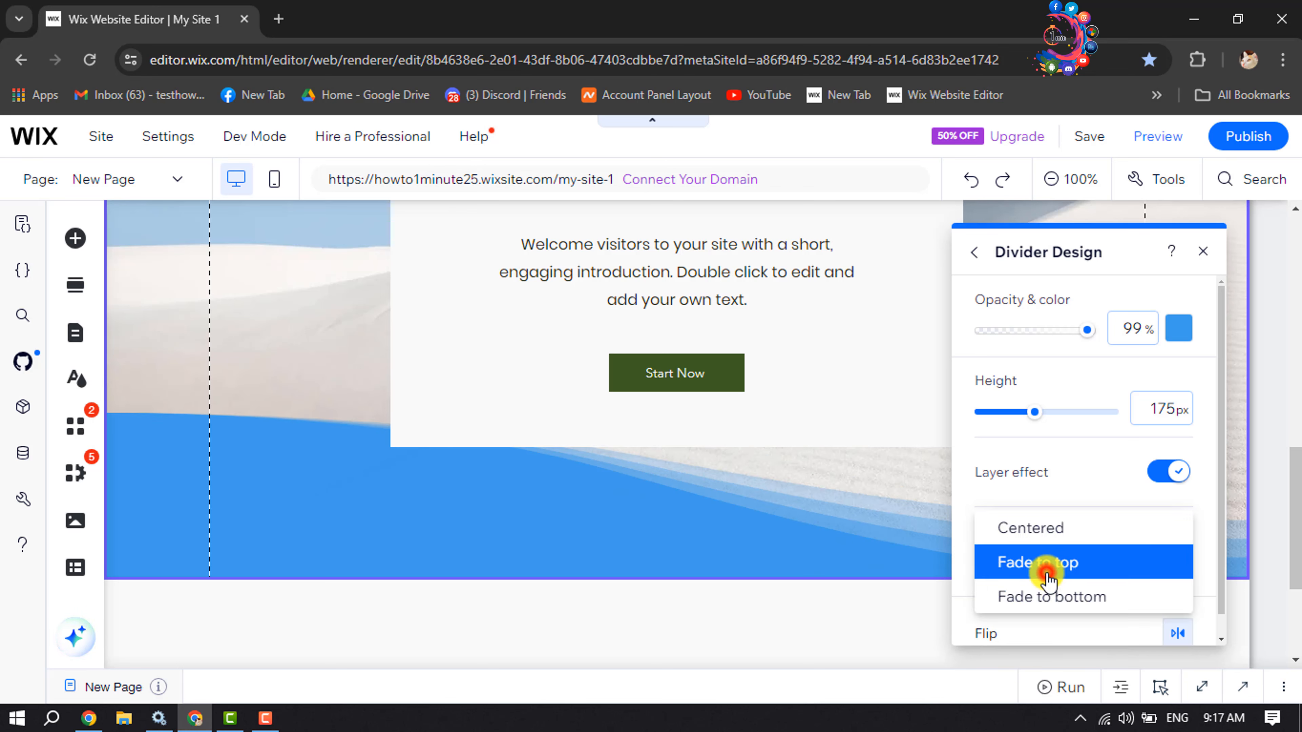
{"action": "left_click", "coordinate": [1044, 599]}
Flip the Left wave divider horizontally several times, ending in its original orientation
{"action": "scroll", "coordinate": [1082, 511], "scroll_direction": "down", "scroll_amount": 1}
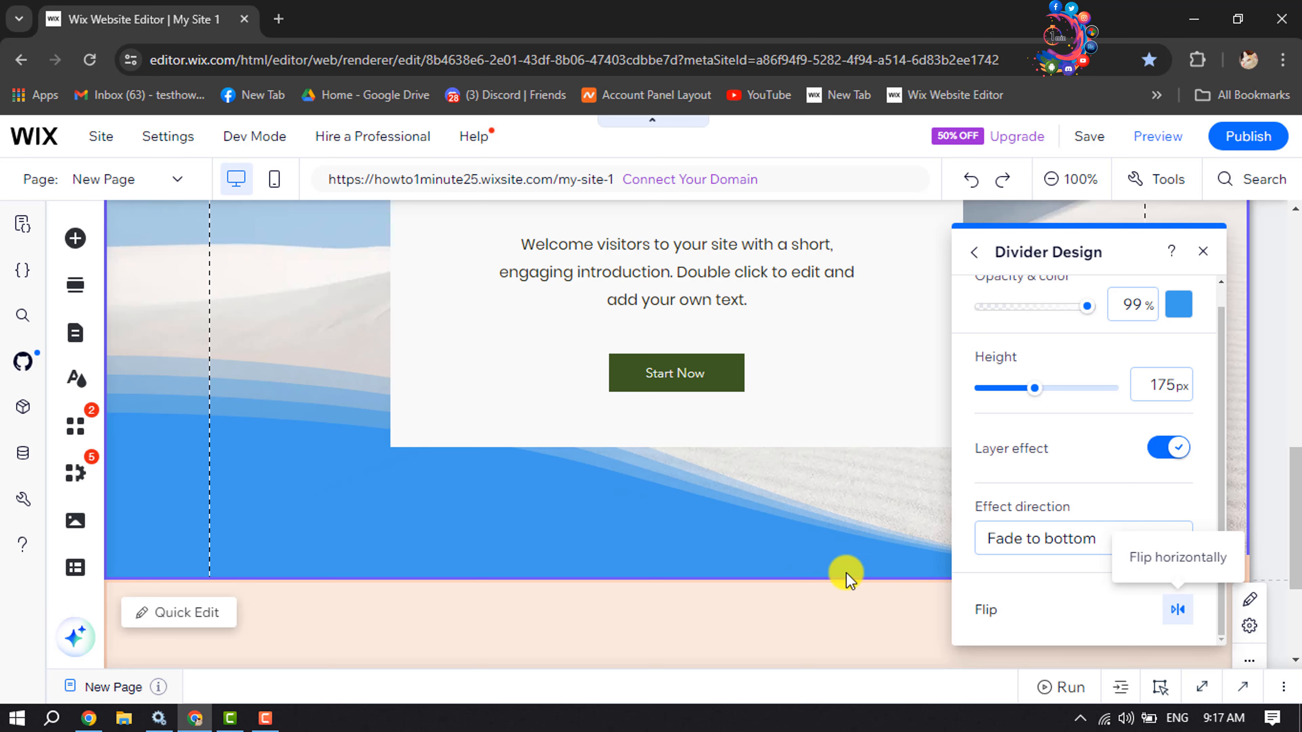
{"action": "left_click", "coordinate": [1178, 612]}
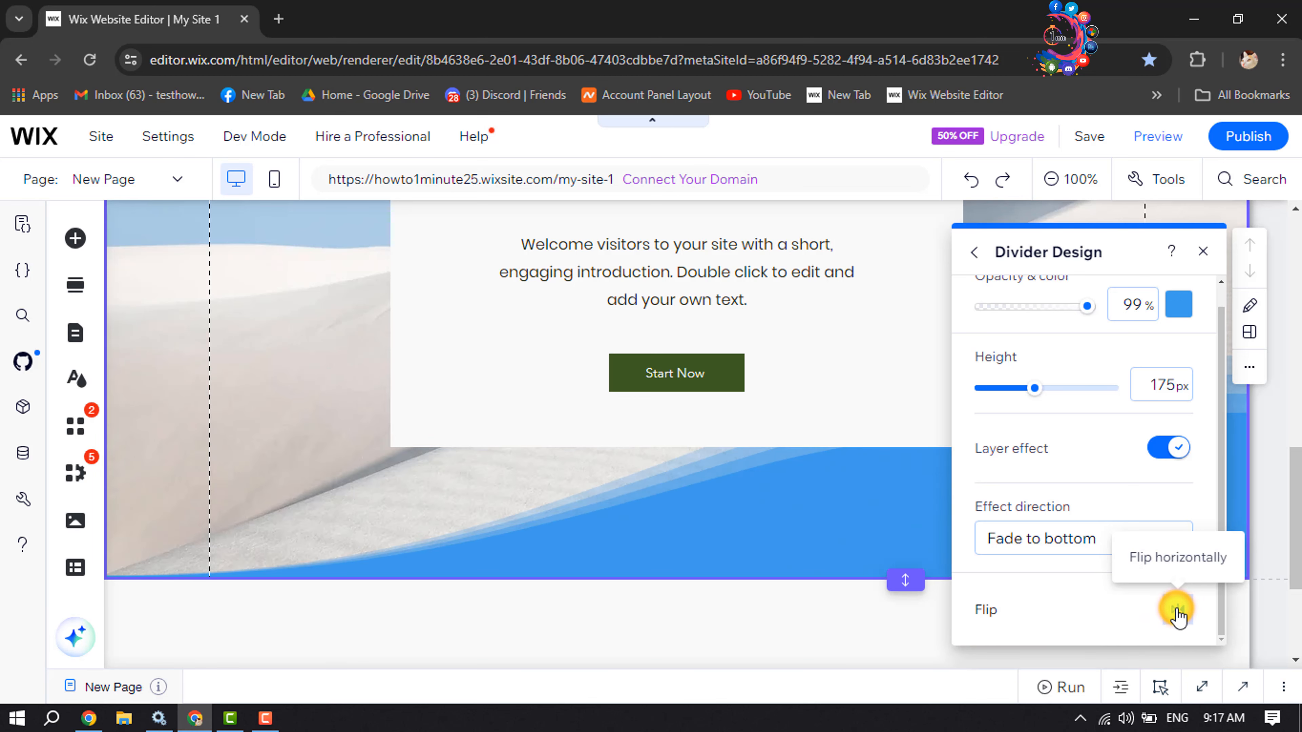
{"action": "left_click", "coordinate": [1178, 611]}
{"action": "left_click", "coordinate": [1178, 611]}
{"action": "left_click", "coordinate": [1178, 611]}
{"action": "scroll", "coordinate": [1061, 451], "scroll_direction": "up", "scroll_amount": 1}
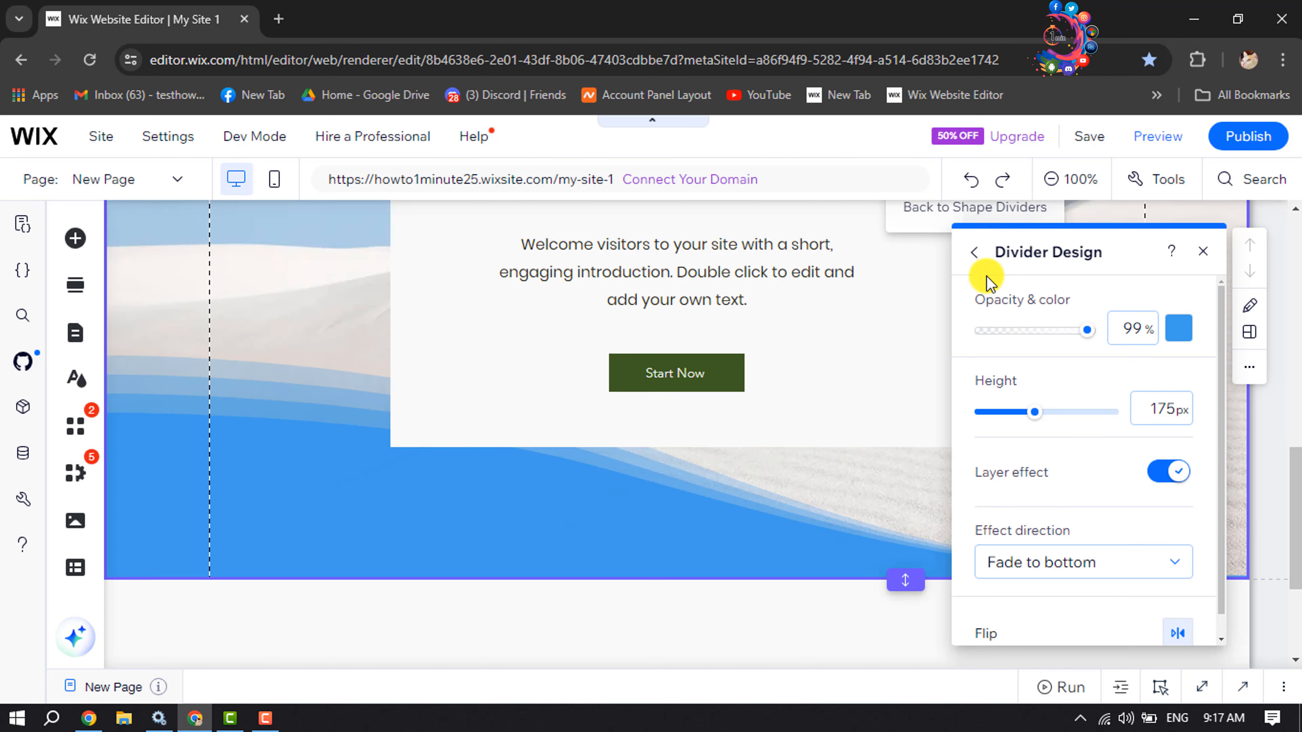
Replace the section's bottom divider with the Waves shape
{"action": "left_click", "coordinate": [974, 252]}
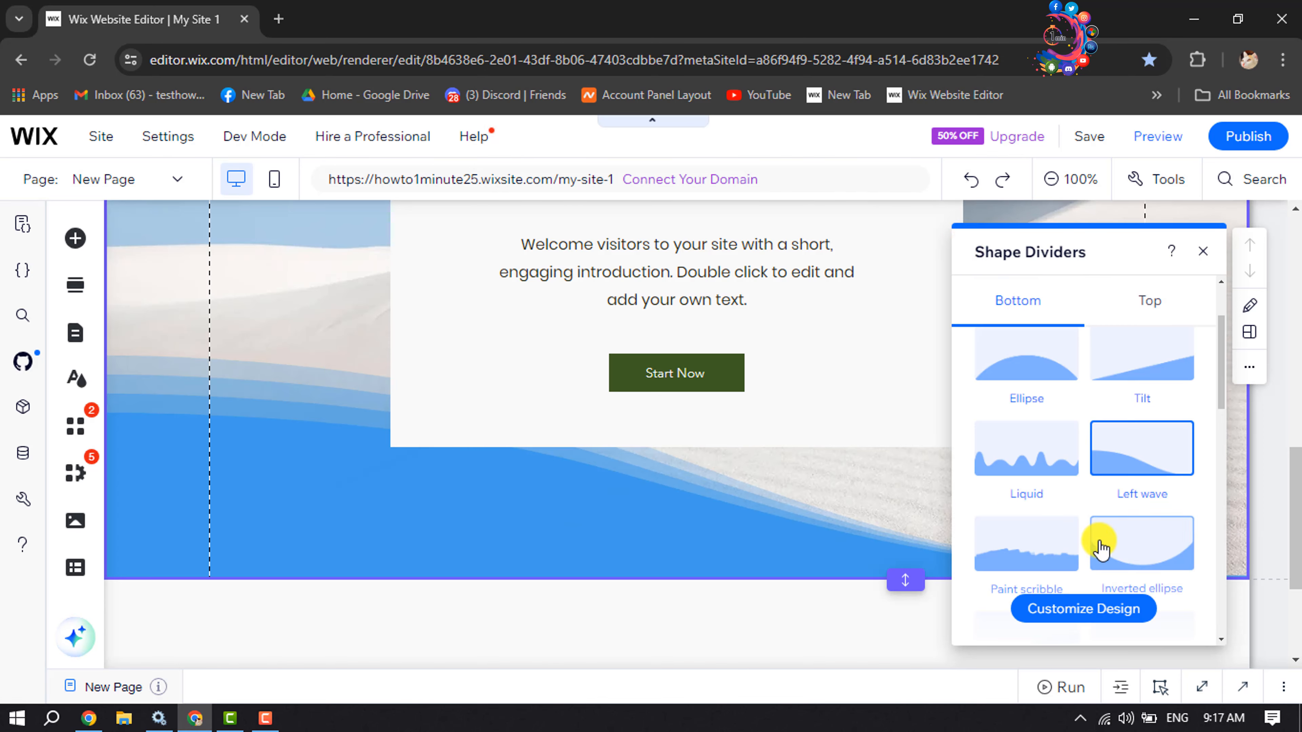
{"action": "scroll", "coordinate": [1099, 544], "scroll_direction": "down", "scroll_amount": 6}
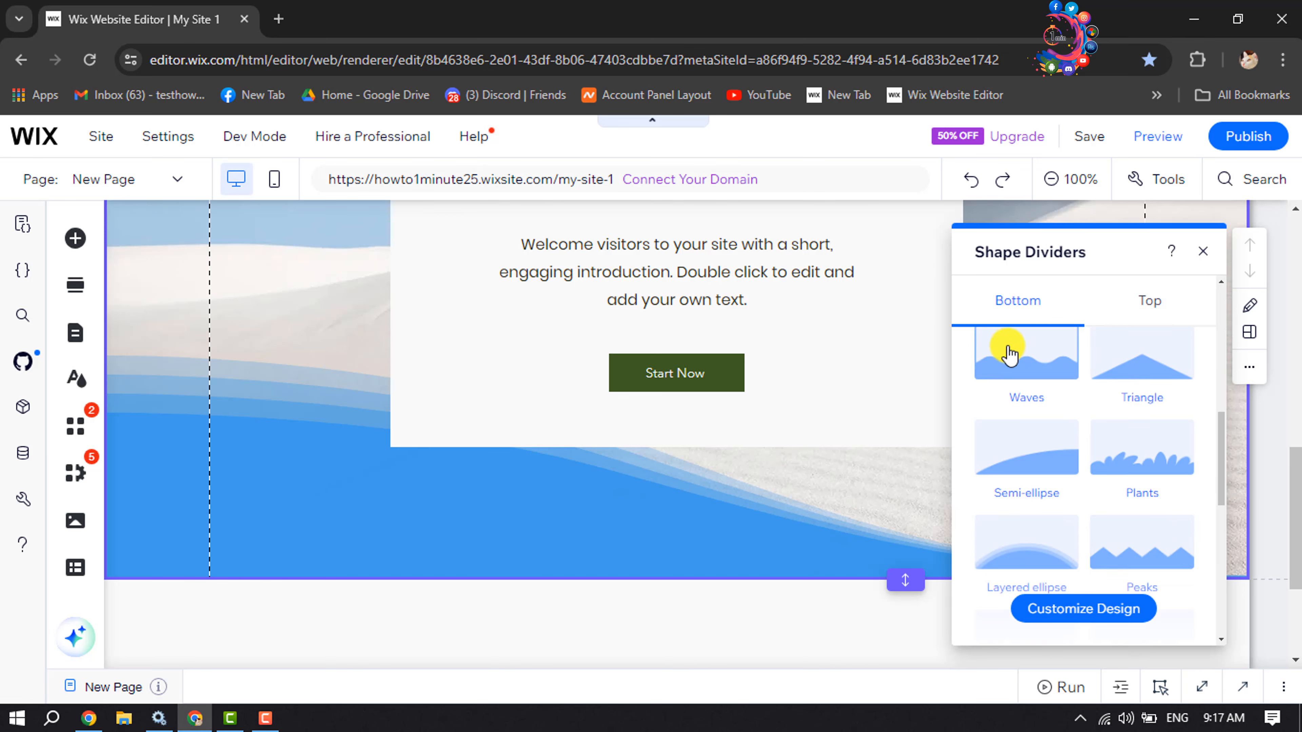
{"action": "left_click", "coordinate": [1018, 361]}
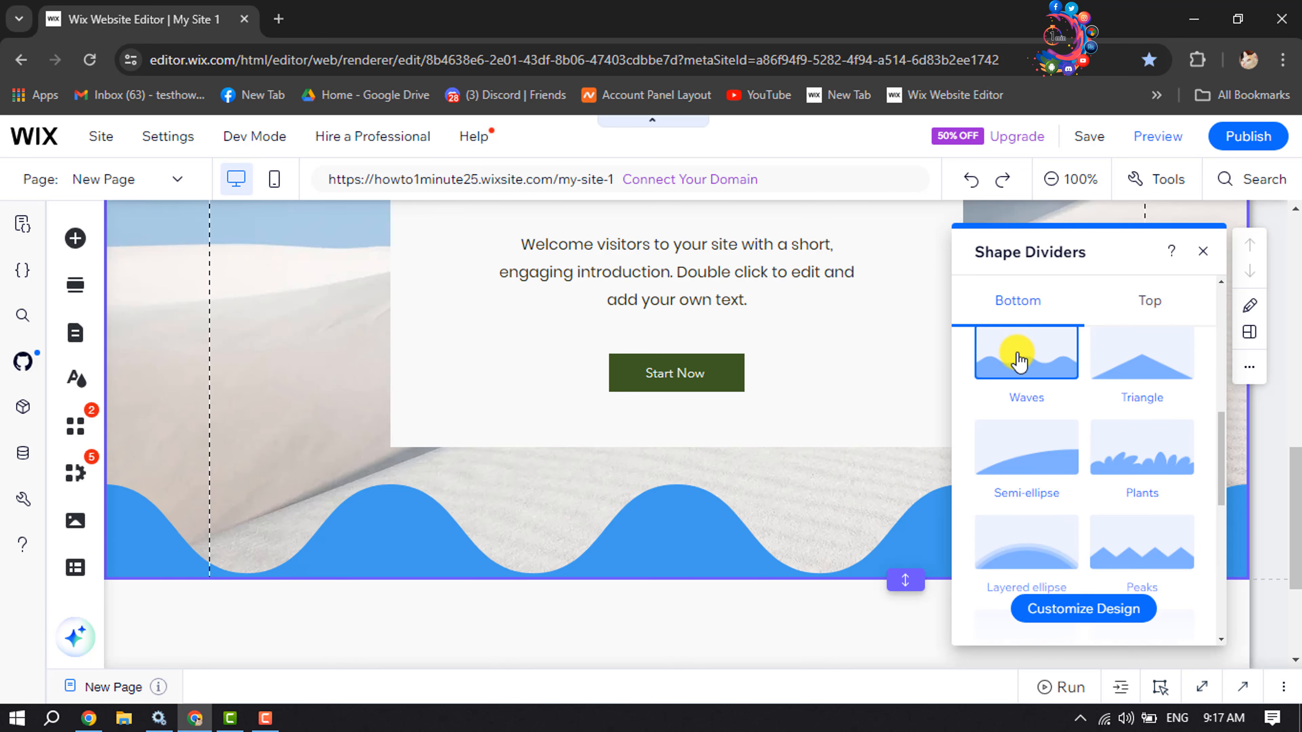
Customize the Waves divider, trying 12 repeats before setting the number of repeats to 2, and close the divider settings
{"action": "left_click", "coordinate": [1084, 613]}
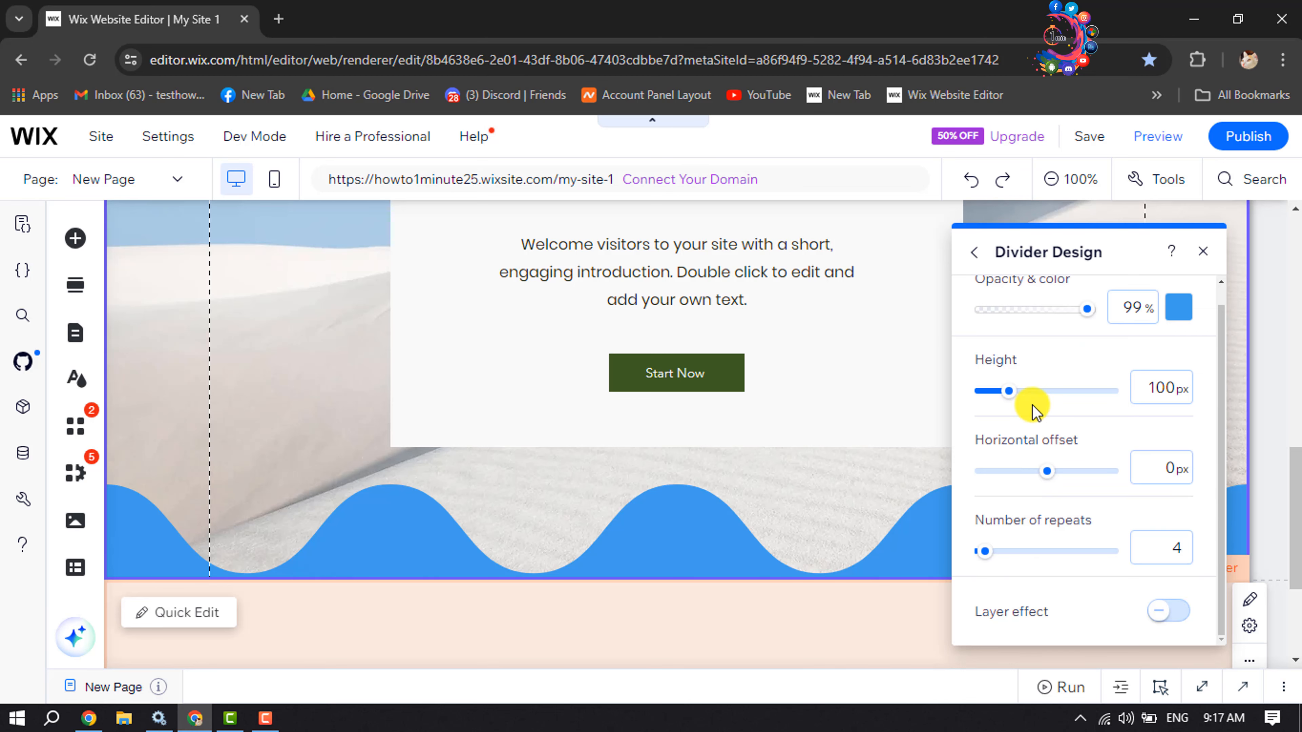
{"action": "scroll", "coordinate": [1031, 408], "scroll_direction": "up", "scroll_amount": 1}
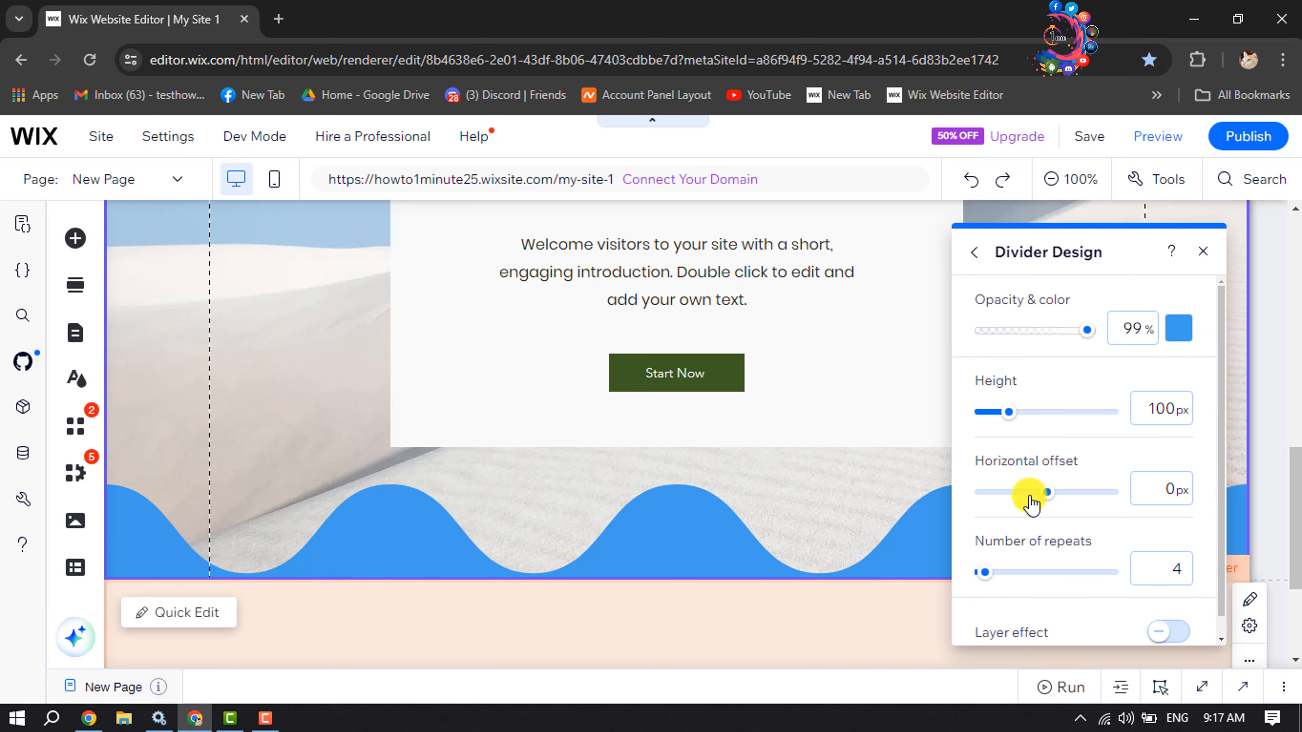
{"action": "scroll", "coordinate": [1030, 496], "scroll_direction": "down", "scroll_amount": 1}
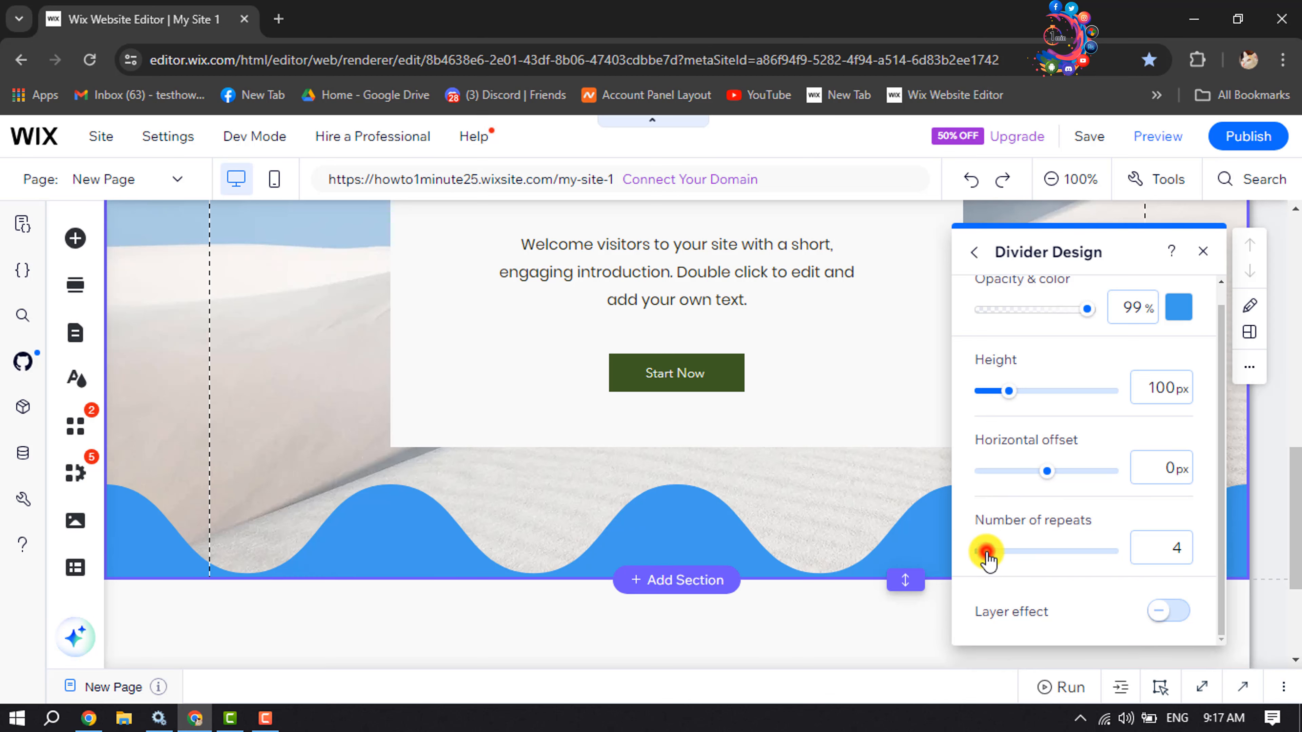
{"action": "left_click_drag", "start_coordinate": [986, 556], "coordinate": [995, 554]}
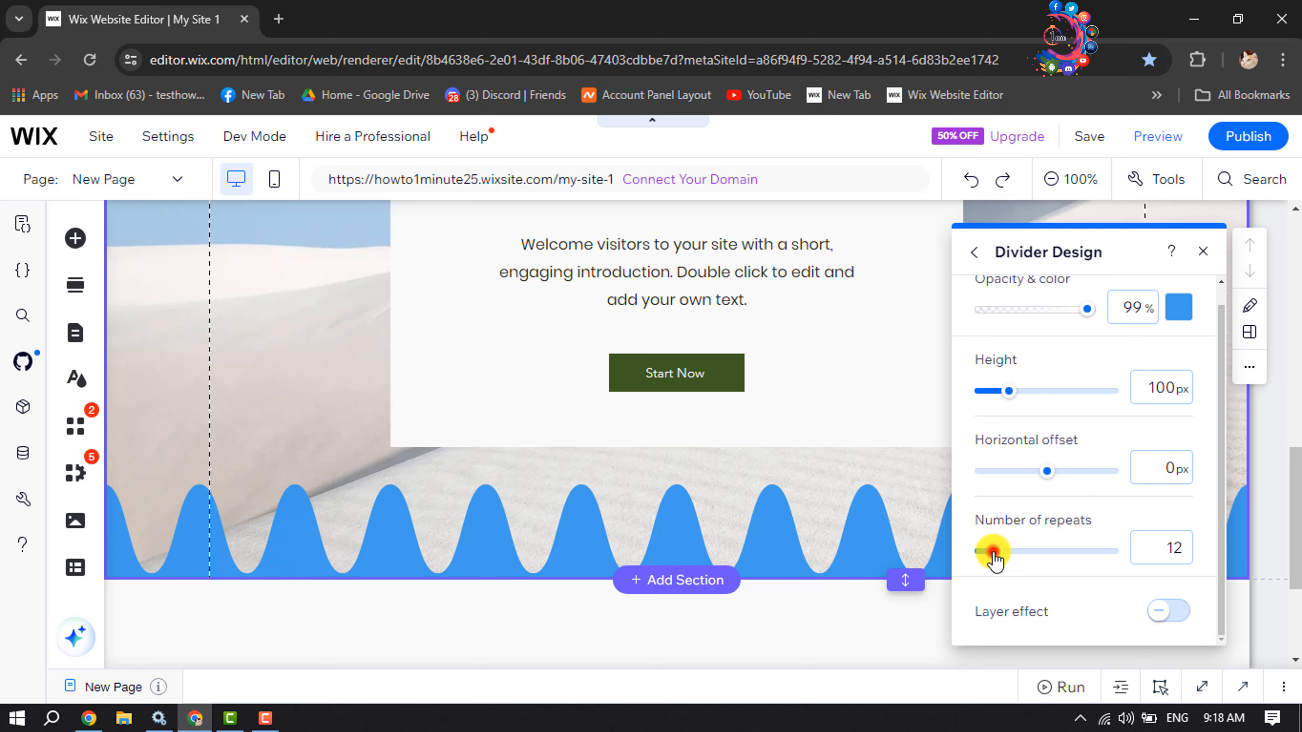
{"action": "left_click_drag", "start_coordinate": [995, 559], "coordinate": [969, 558]}
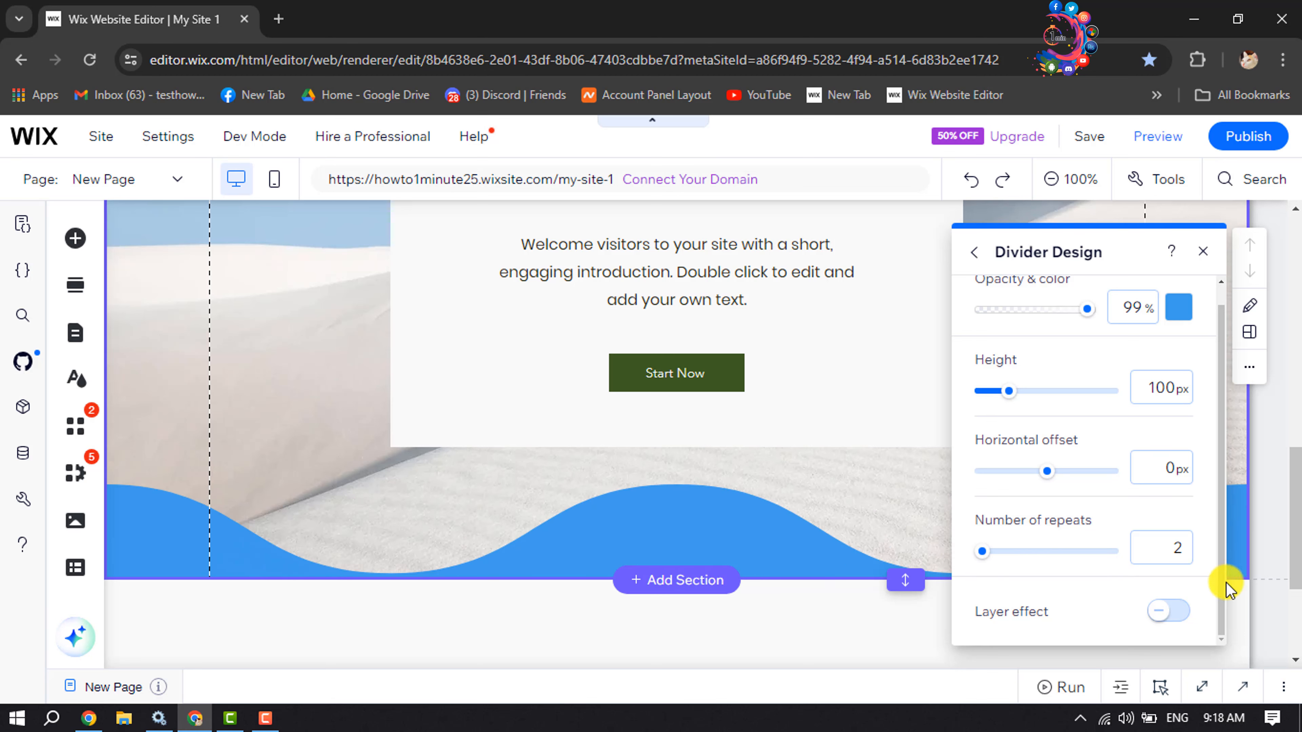
{"action": "scroll", "coordinate": [1087, 563], "scroll_direction": "up", "scroll_amount": 1}
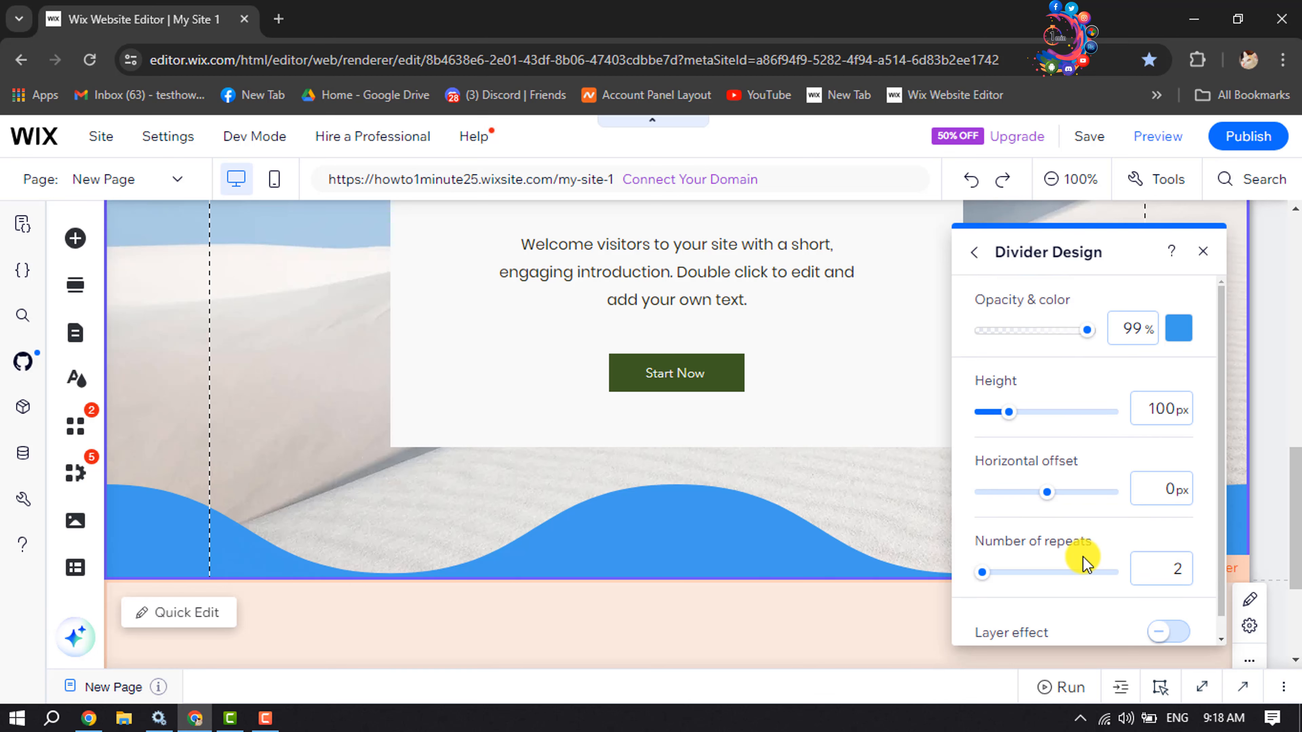
{"action": "left_click", "coordinate": [1202, 252]}
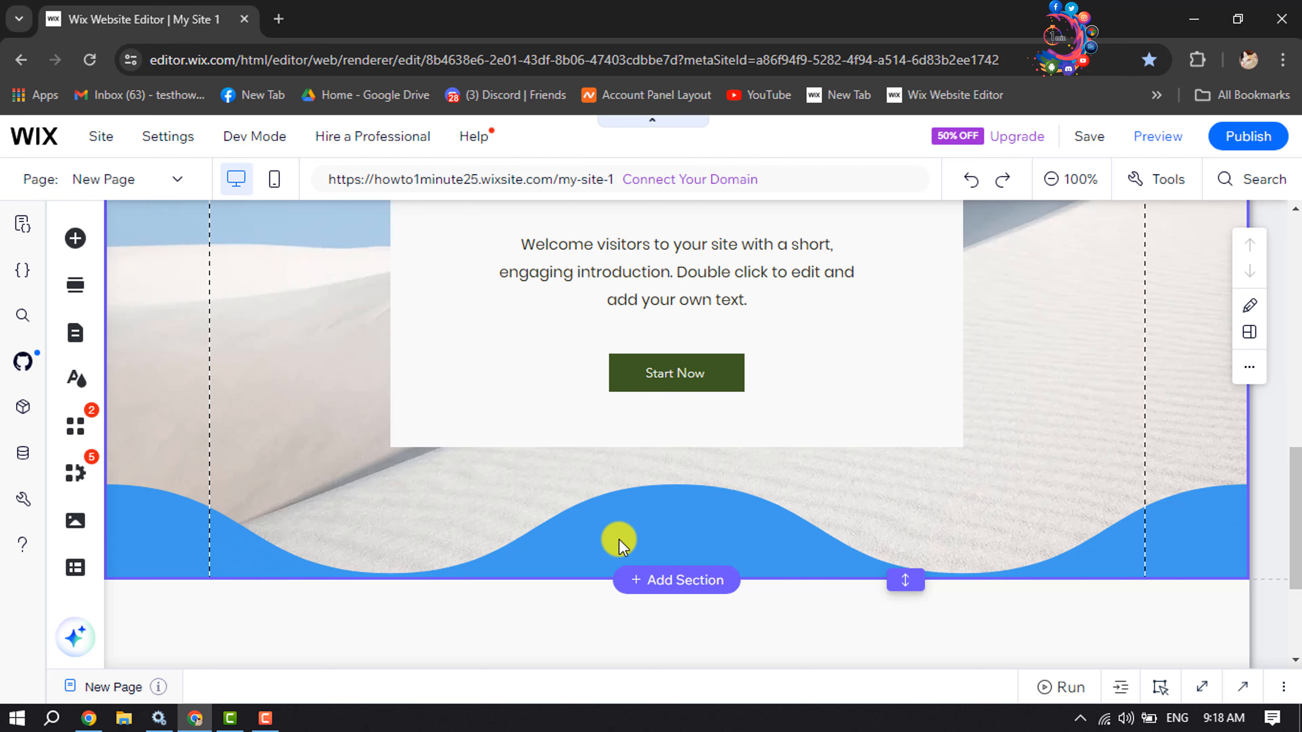
{"action": "scroll", "coordinate": [619, 544], "scroll_direction": "up", "scroll_amount": 4}
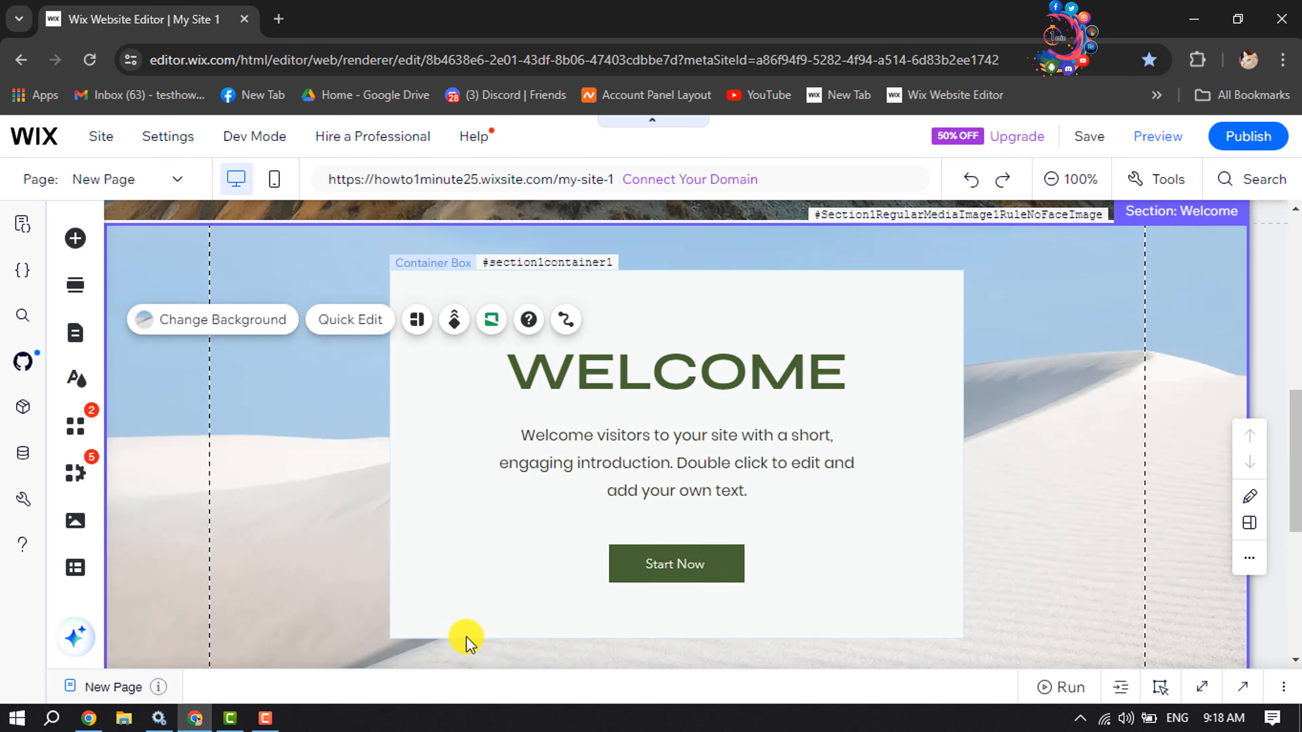
{"action": "scroll", "coordinate": [203, 490], "scroll_direction": "down", "scroll_amount": 6}
{"action": "scroll", "coordinate": [515, 331], "scroll_direction": "down", "scroll_amount": 2}
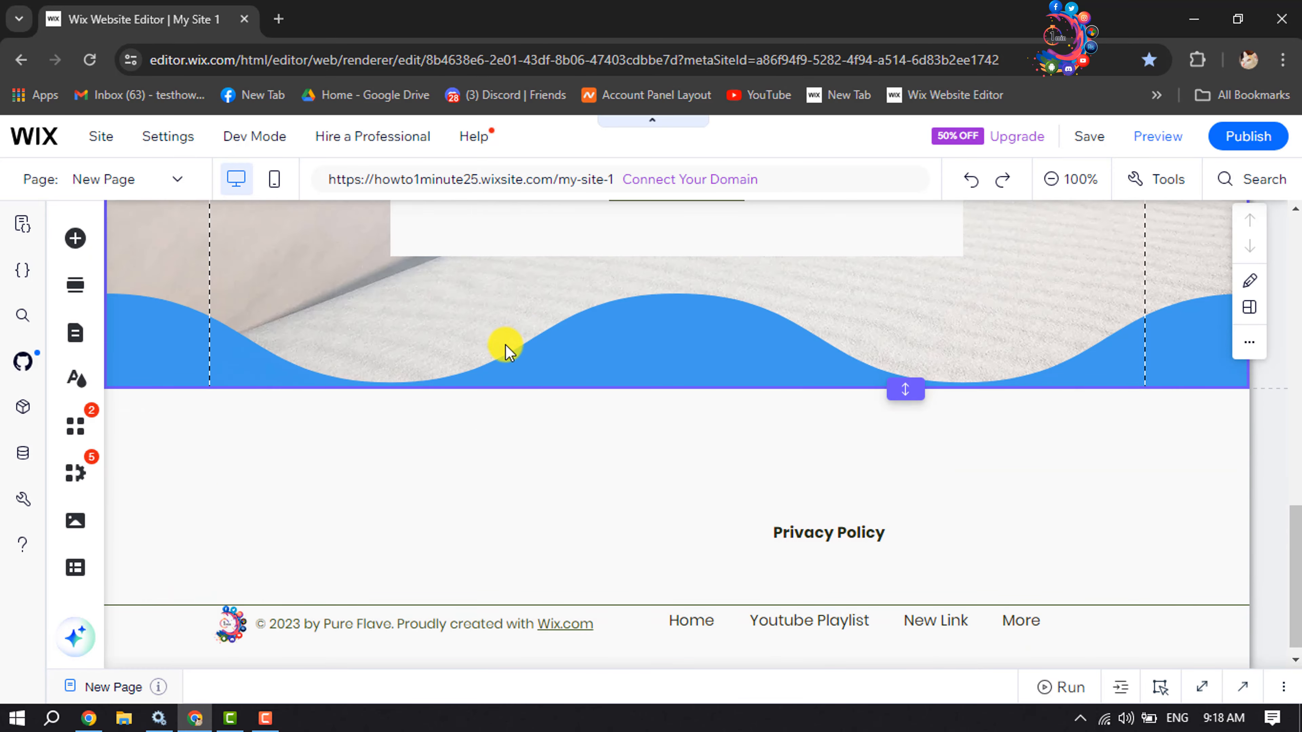
Add the Plants shape divider to the top of the Welcome section
{"action": "scroll", "coordinate": [503, 346], "scroll_direction": "up", "scroll_amount": 6}
{"action": "left_click", "coordinate": [185, 431]}
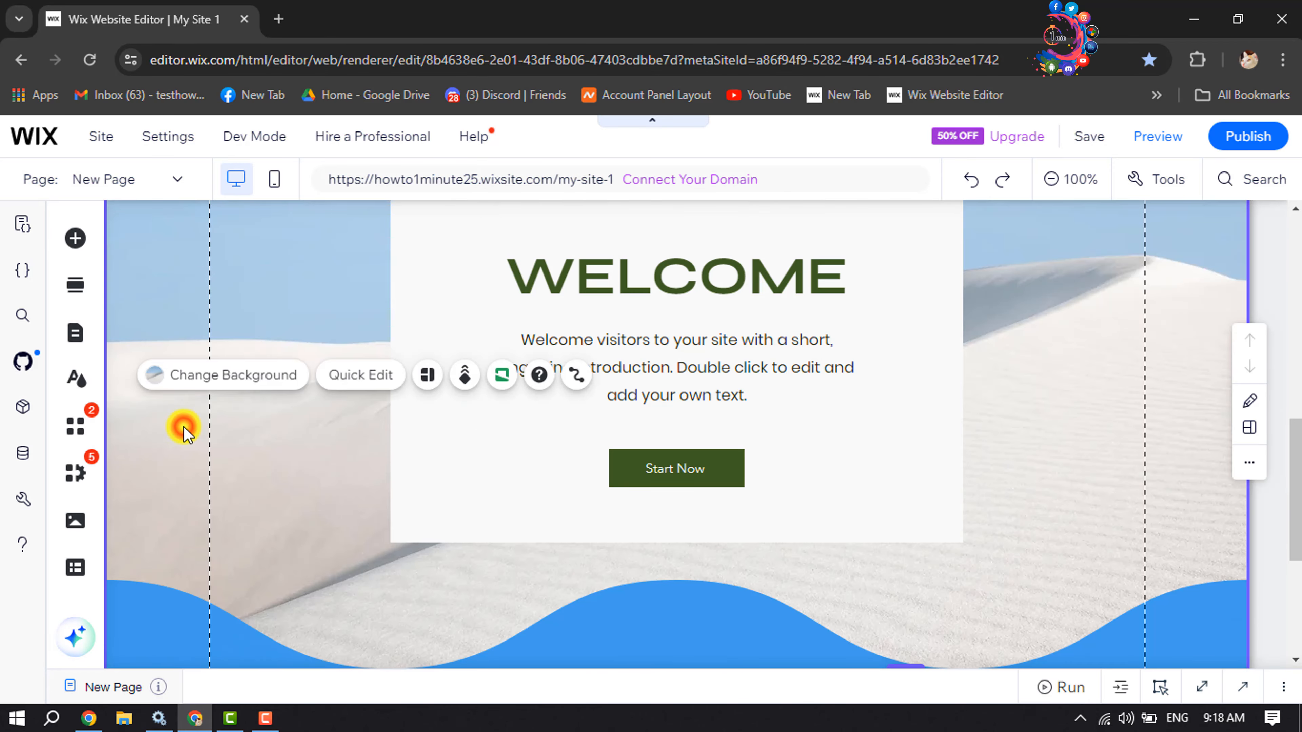
{"action": "left_click", "coordinate": [504, 377]}
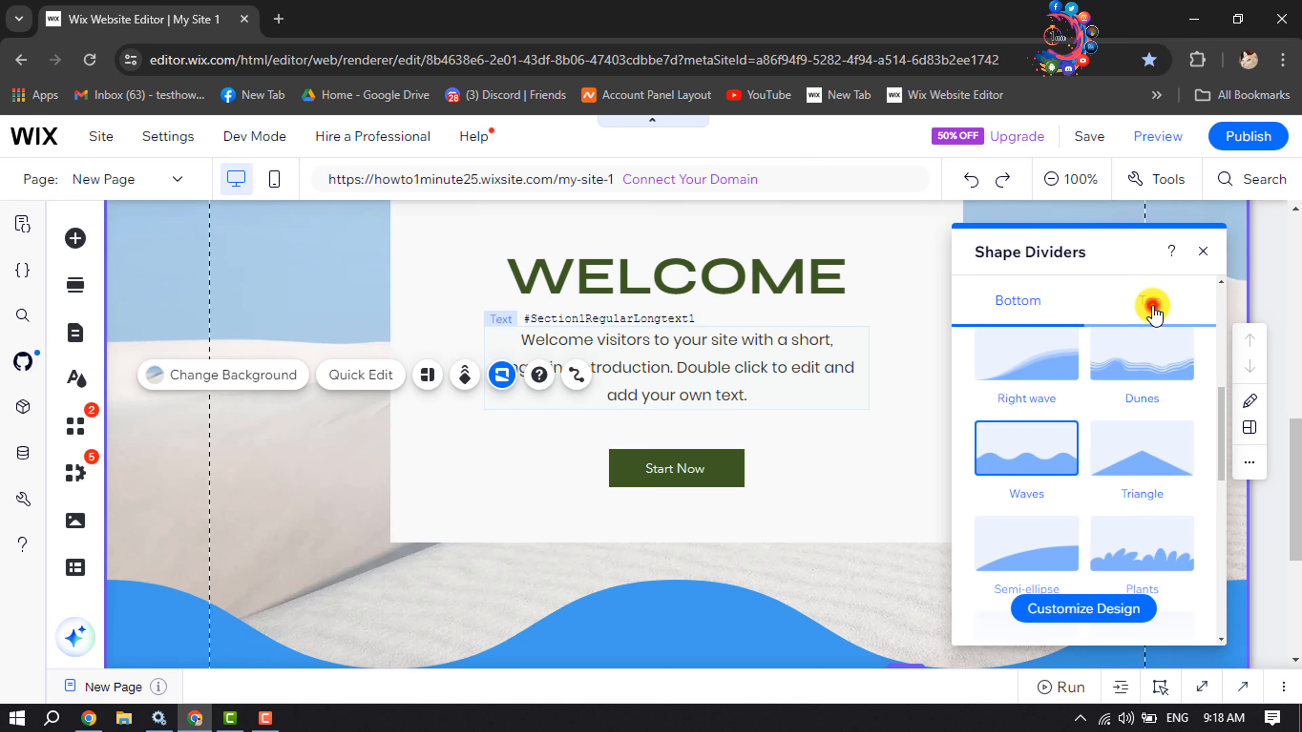
{"action": "left_click", "coordinate": [1153, 310]}
{"action": "scroll", "coordinate": [1134, 518], "scroll_direction": "down", "scroll_amount": 5}
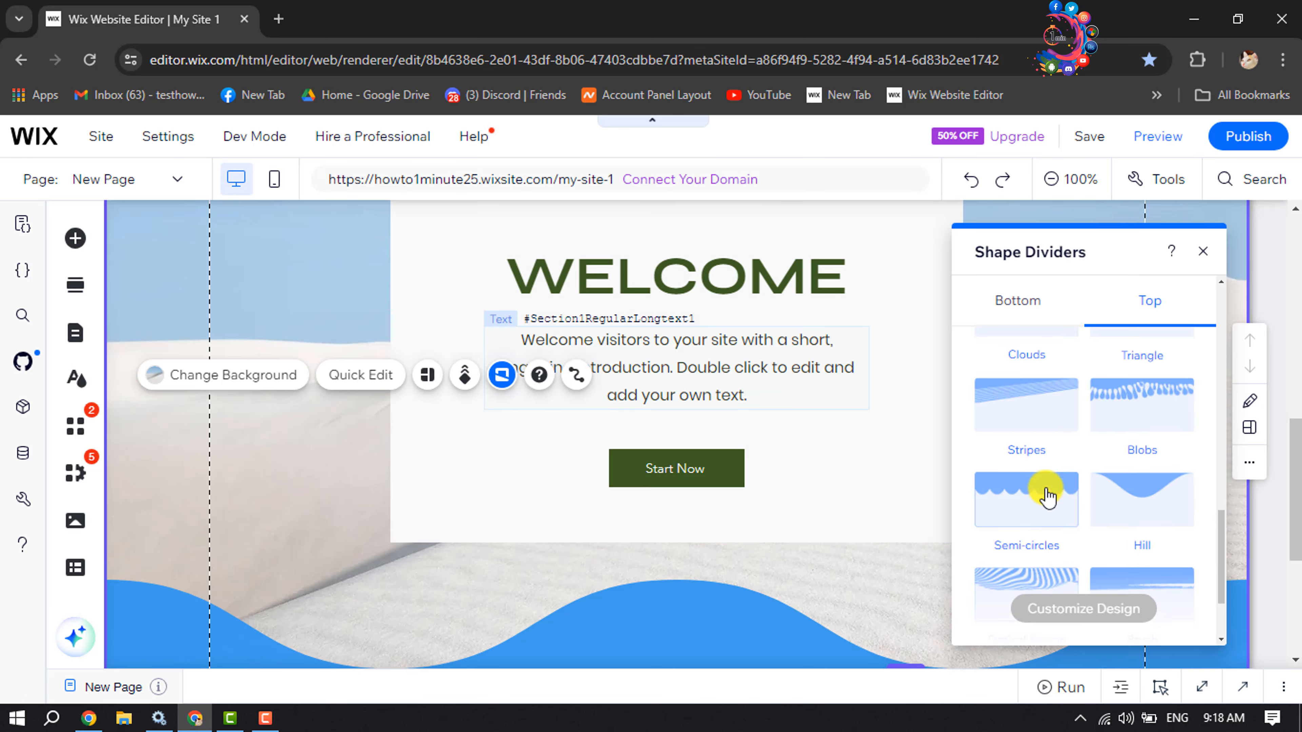
{"action": "scroll", "coordinate": [1046, 495], "scroll_direction": "up", "scroll_amount": 5}
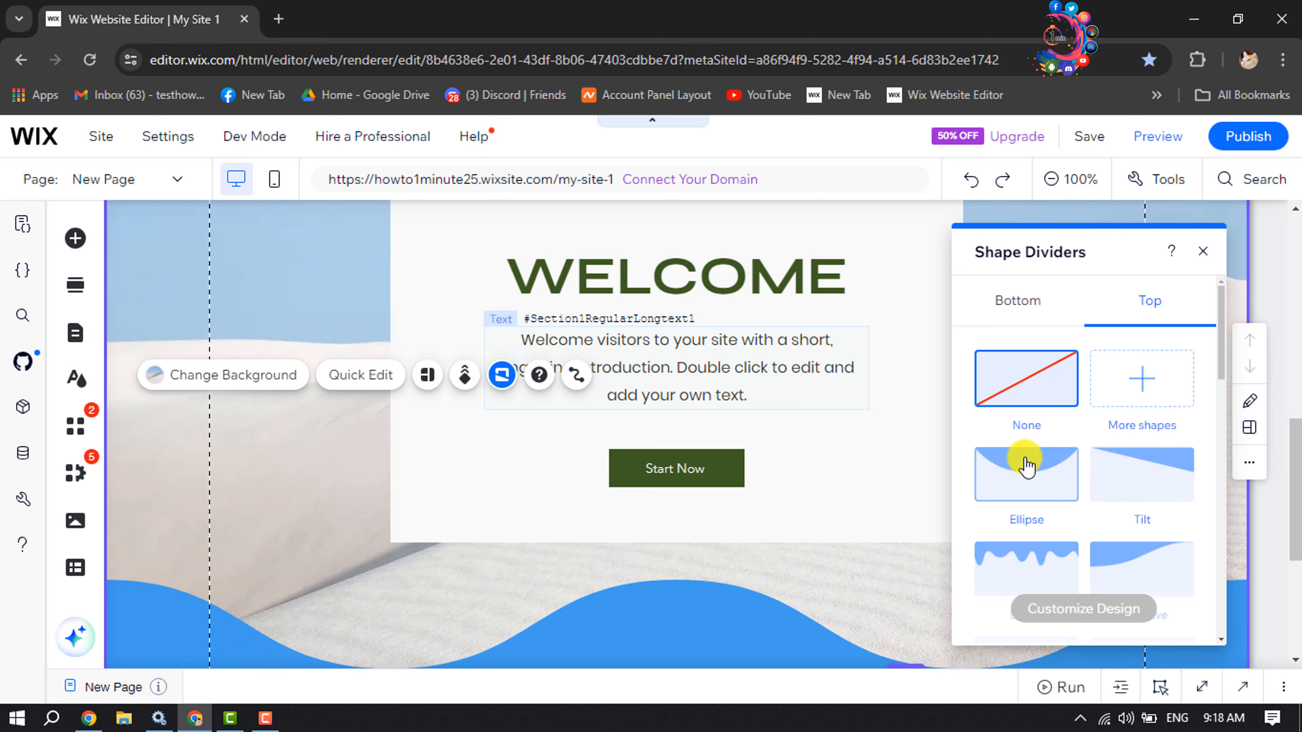
{"action": "scroll", "coordinate": [1047, 565], "scroll_direction": "down", "scroll_amount": 1}
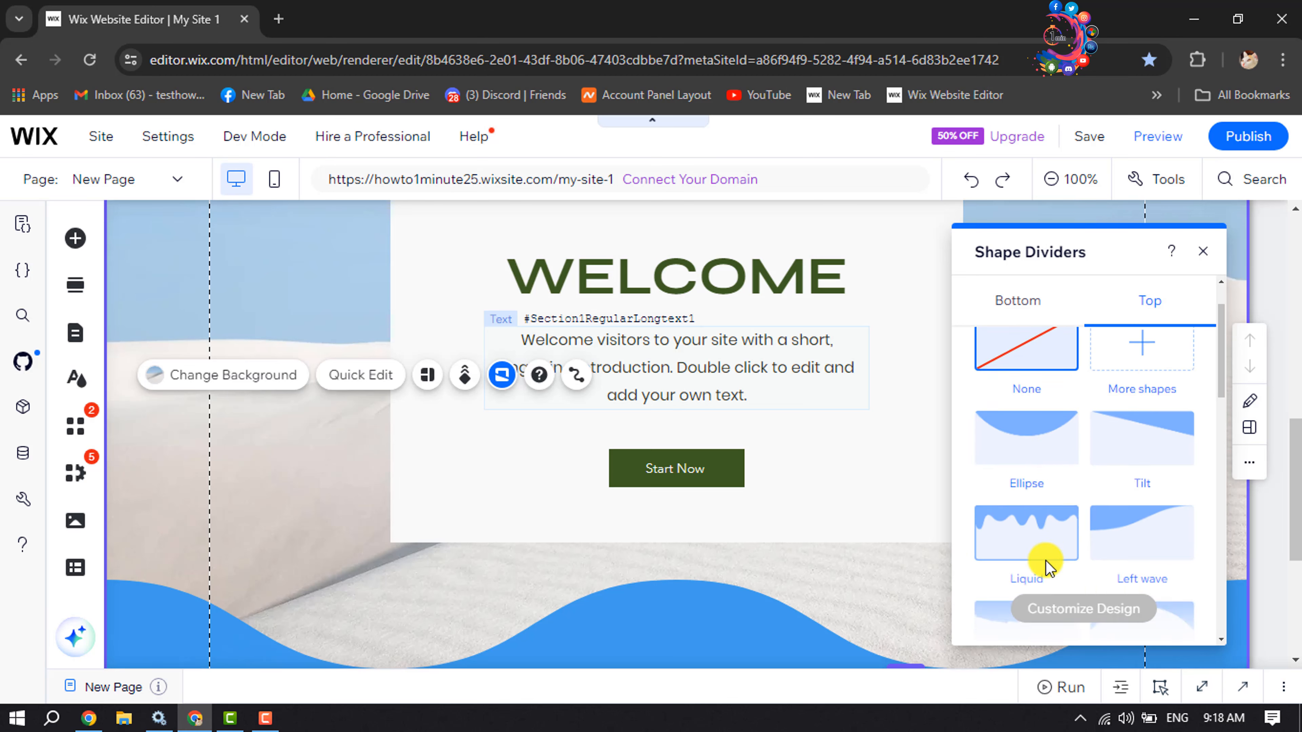
{"action": "scroll", "coordinate": [1046, 567], "scroll_direction": "down", "scroll_amount": 7}
{"action": "scroll", "coordinate": [1174, 531], "scroll_direction": "down", "scroll_amount": 3}
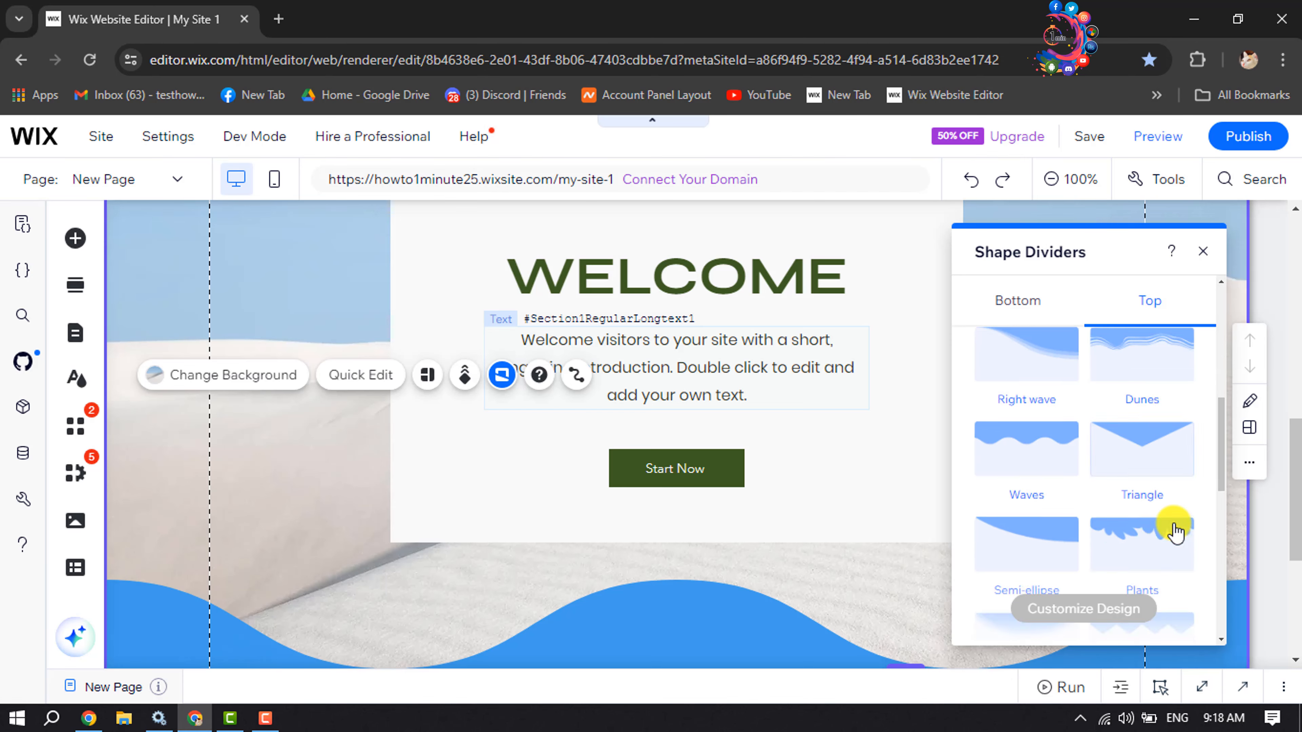
{"action": "scroll", "coordinate": [1174, 531], "scroll_direction": "down", "scroll_amount": 2}
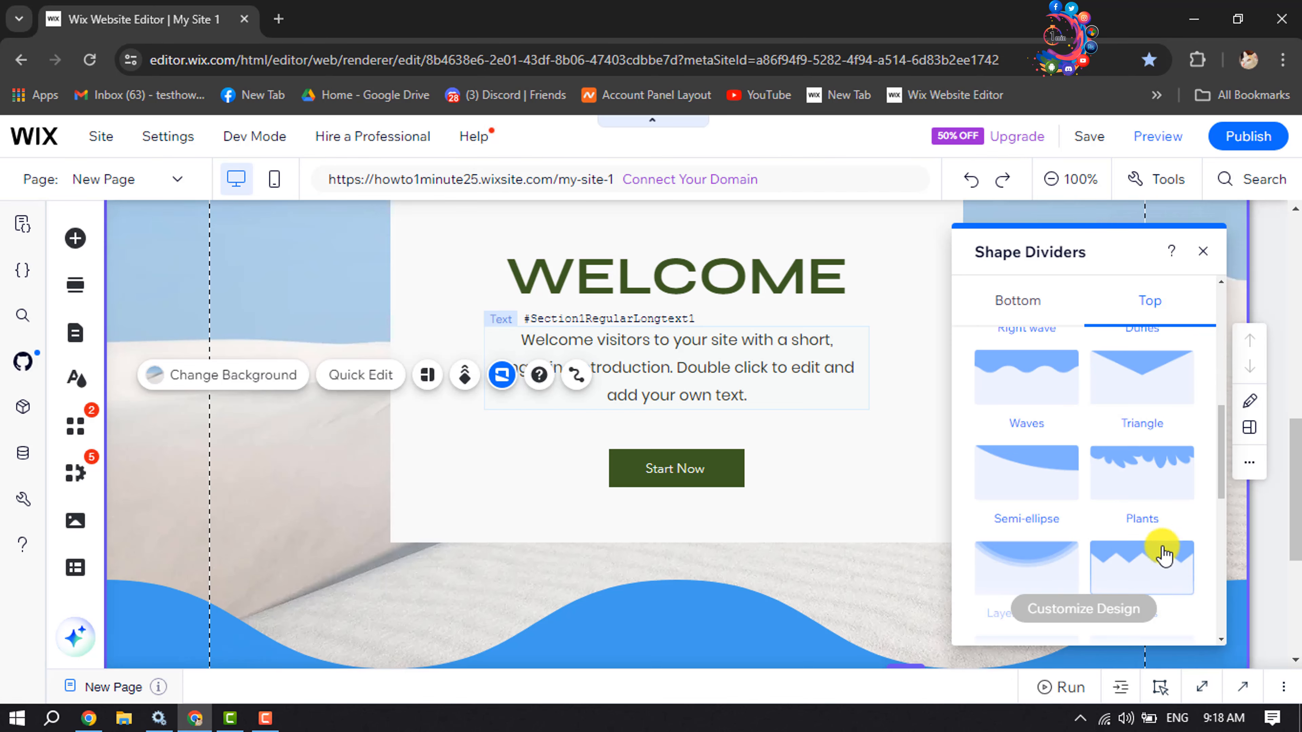
{"action": "left_click", "coordinate": [1156, 480]}
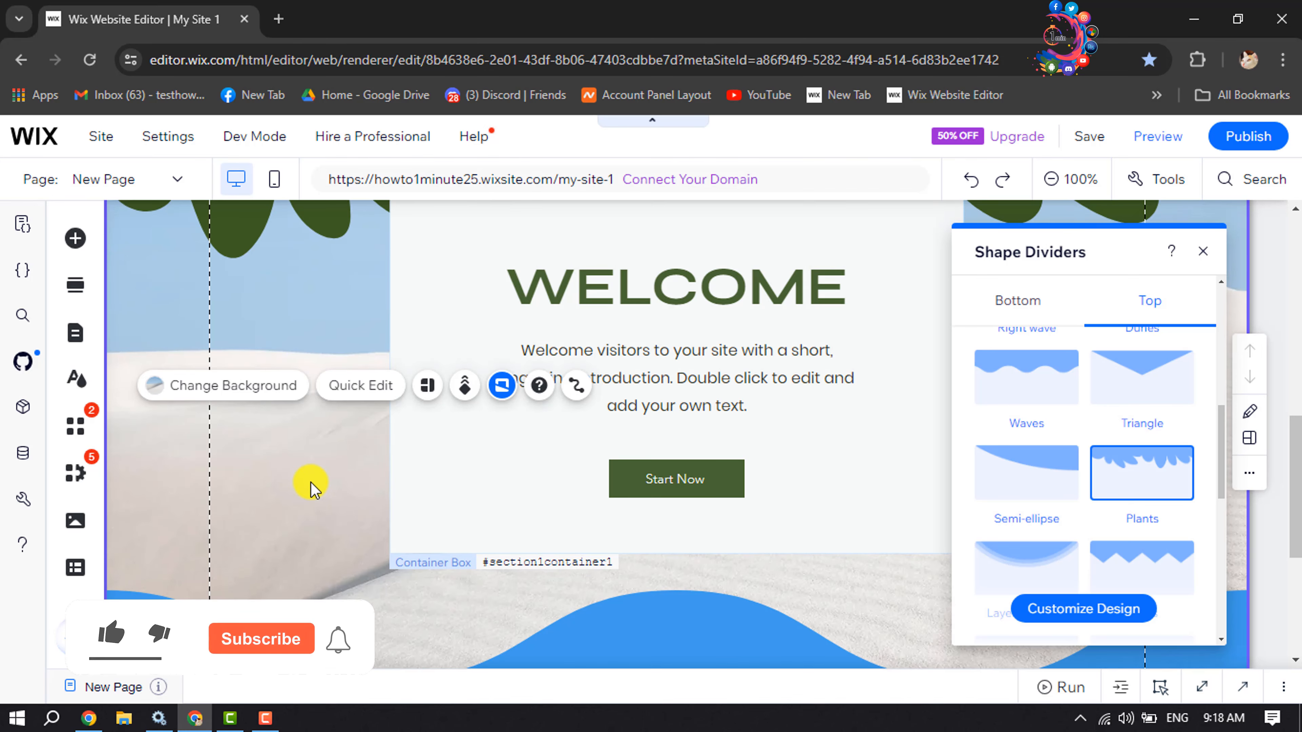
{"action": "scroll", "coordinate": [310, 482], "scroll_direction": "up", "scroll_amount": 7}
{"action": "scroll", "coordinate": [432, 497], "scroll_direction": "down", "scroll_amount": 4}
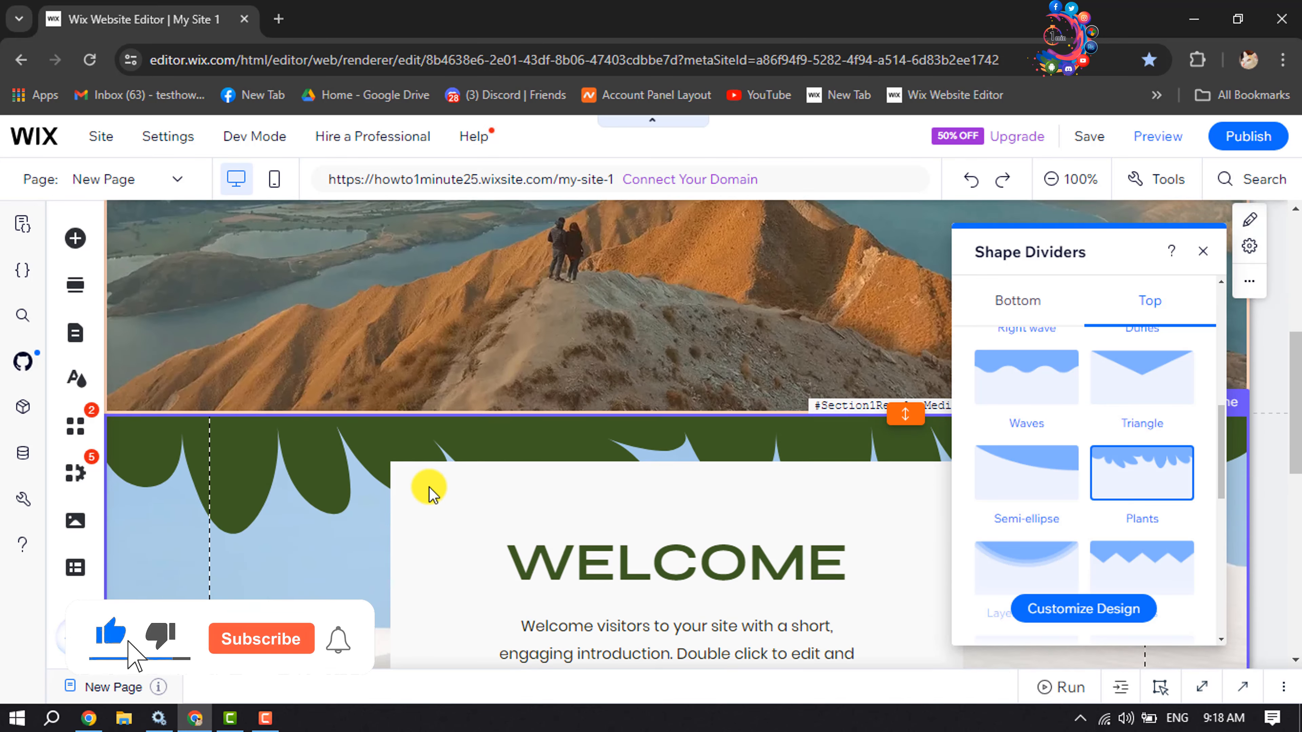
Try red #FF4040 on the top Plants divider, restore the green theme color #3D5A23, and return to the shape list
{"action": "left_click", "coordinate": [1082, 610]}
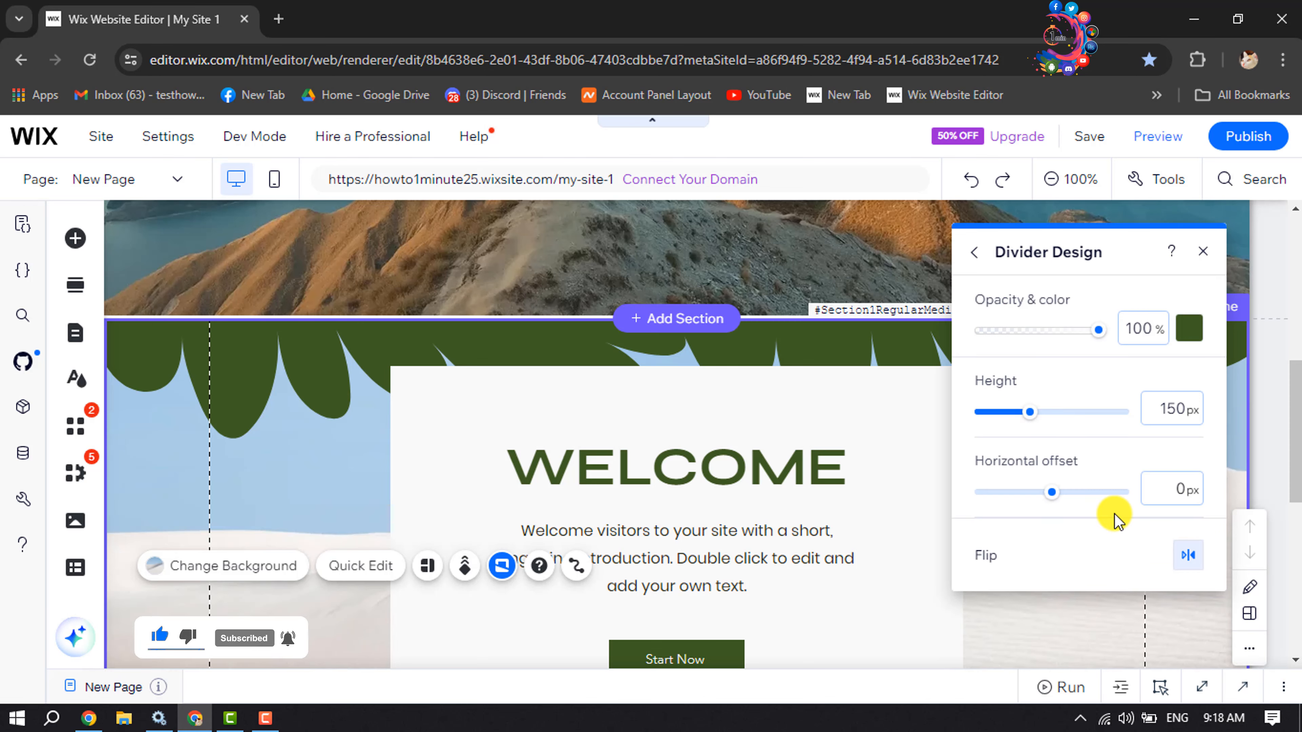
{"action": "left_click", "coordinate": [1189, 333]}
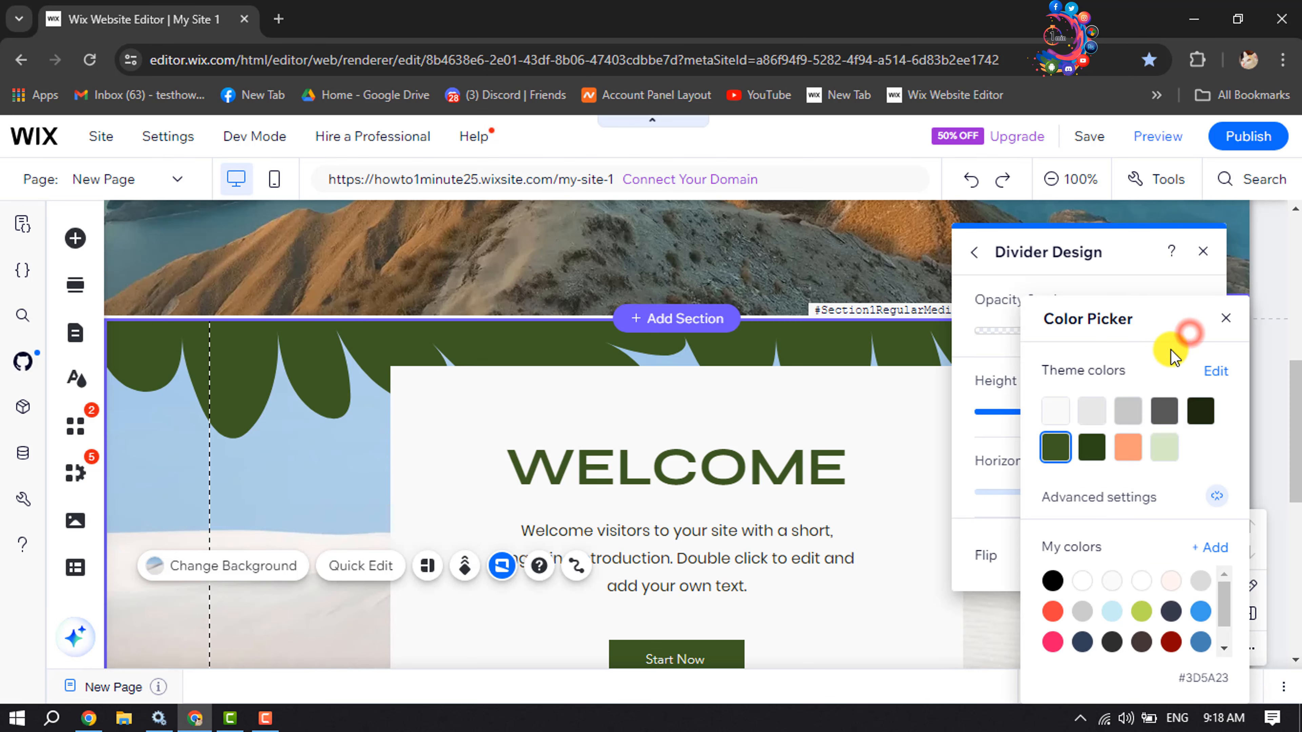
{"action": "left_click", "coordinate": [1049, 613]}
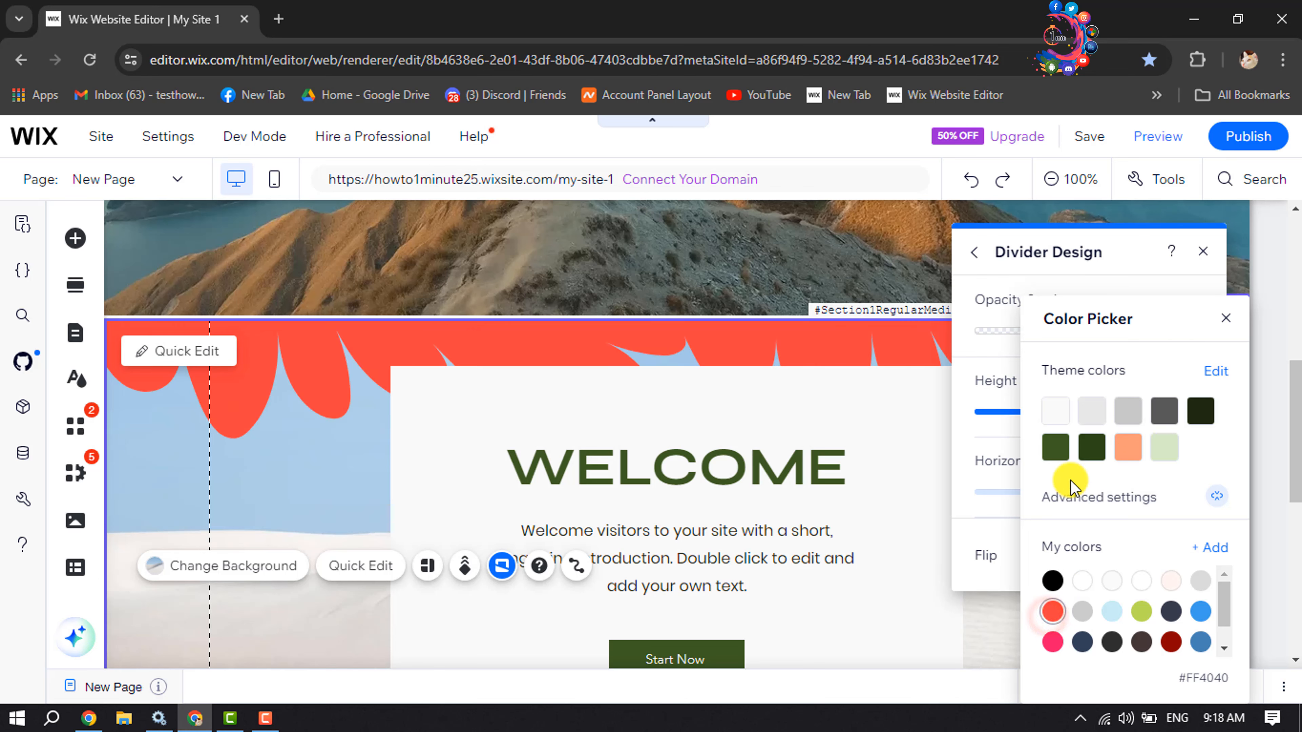
{"action": "left_click", "coordinate": [1057, 450]}
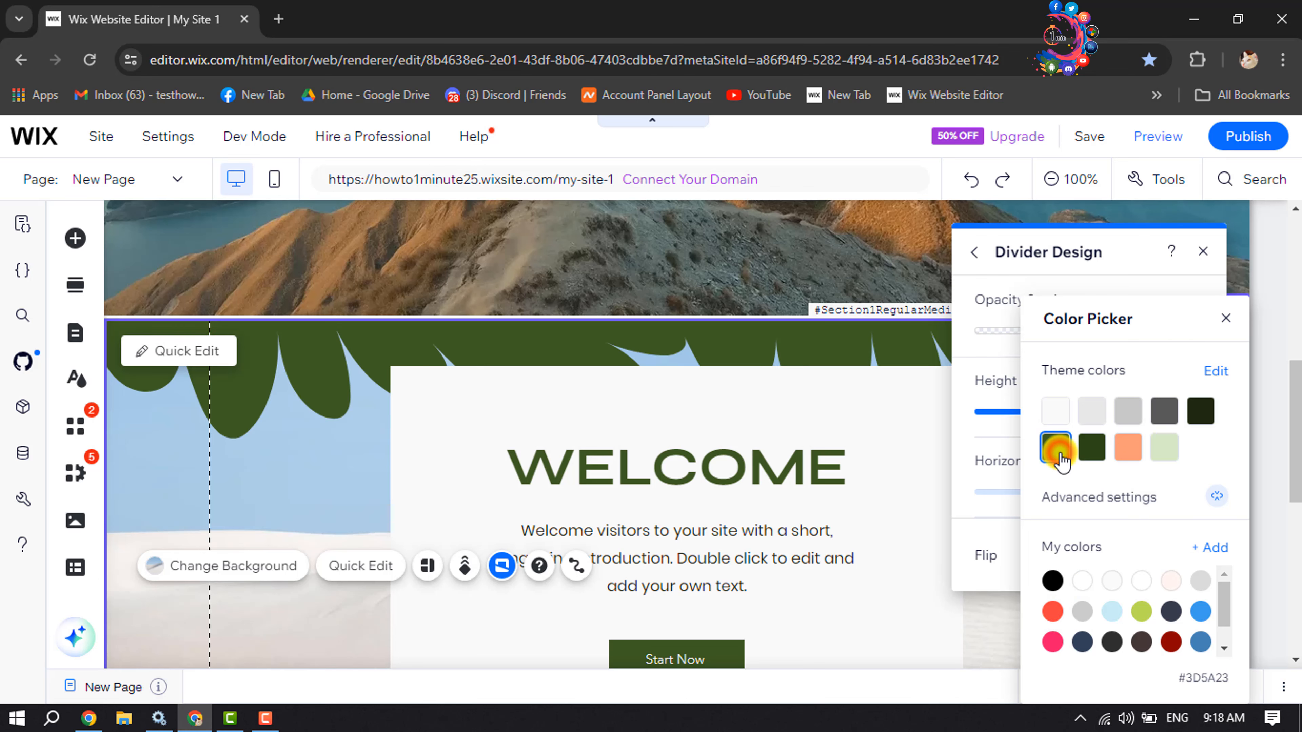
{"action": "left_click", "coordinate": [1226, 328]}
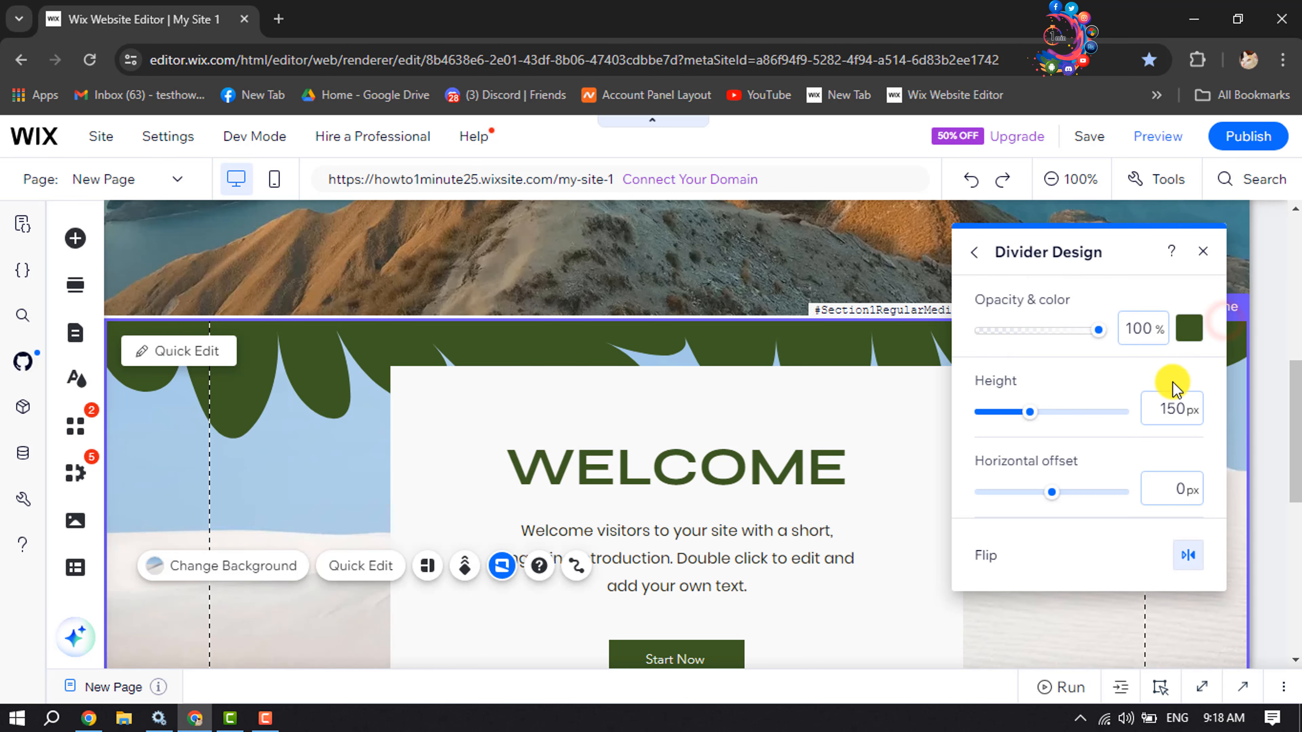
{"action": "left_click", "coordinate": [977, 252]}
Replace the top divider with the Plants artwork from Wix's additional divider media, and close the shape divider settings
{"action": "scroll", "coordinate": [1107, 436], "scroll_direction": "down", "scroll_amount": 5}
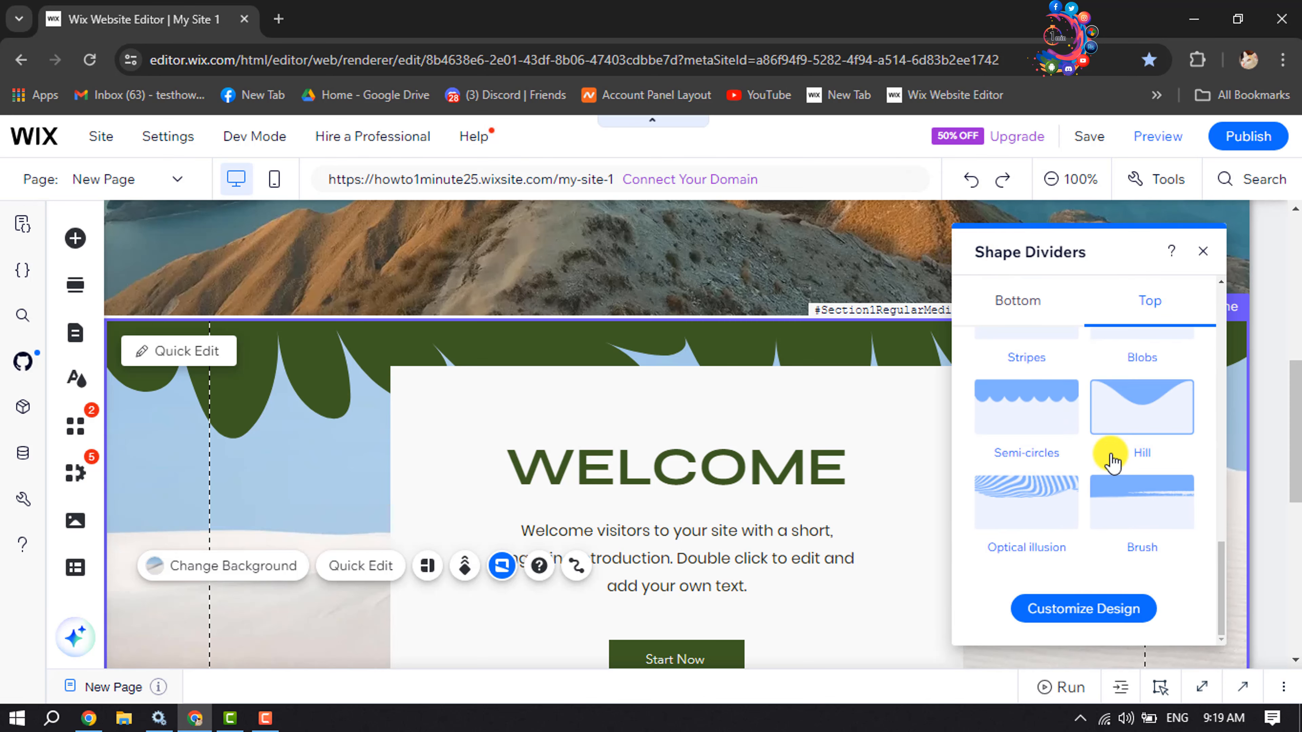
{"action": "scroll", "coordinate": [1112, 519], "scroll_direction": "up", "scroll_amount": 5}
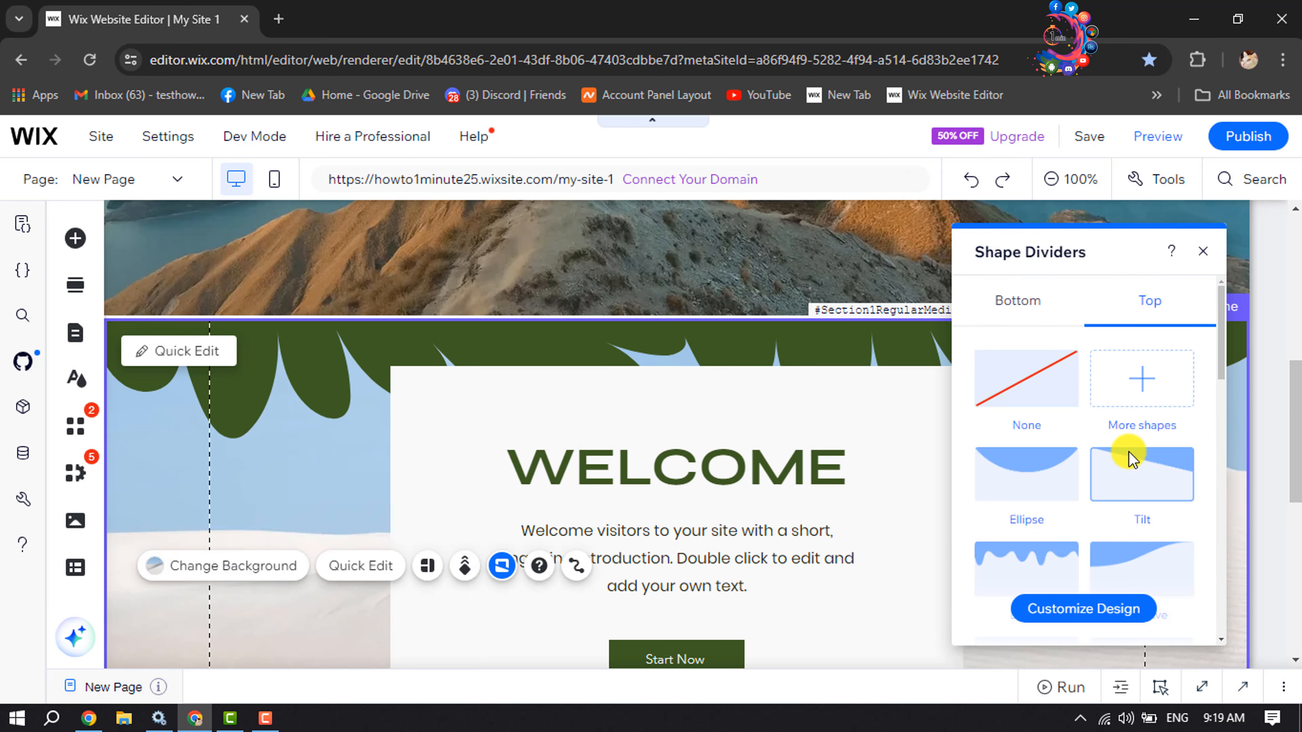
{"action": "left_click", "coordinate": [1143, 378]}
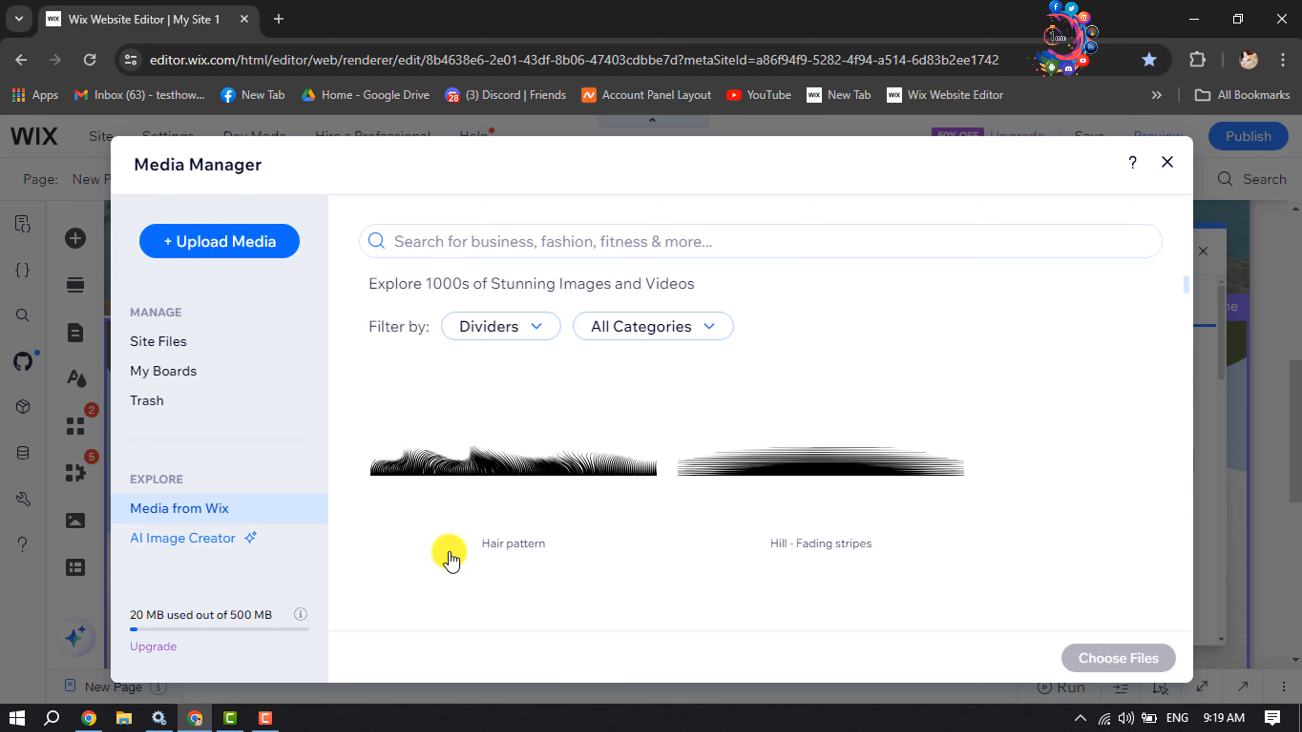
{"action": "scroll", "coordinate": [1099, 334], "scroll_direction": "down", "scroll_amount": 5}
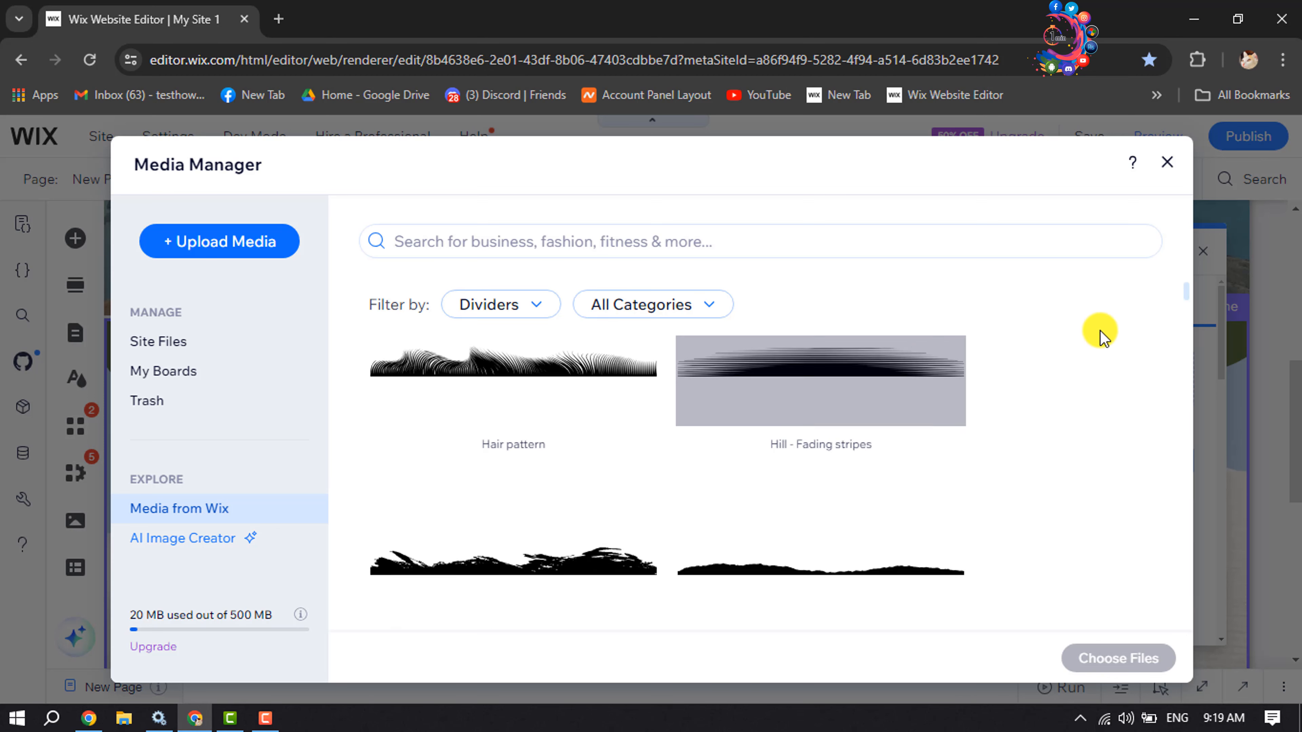
{"action": "left_click_drag", "start_coordinate": [1188, 315], "coordinate": [1132, 634]}
{"action": "scroll", "coordinate": [688, 482], "scroll_direction": "up", "scroll_amount": 4}
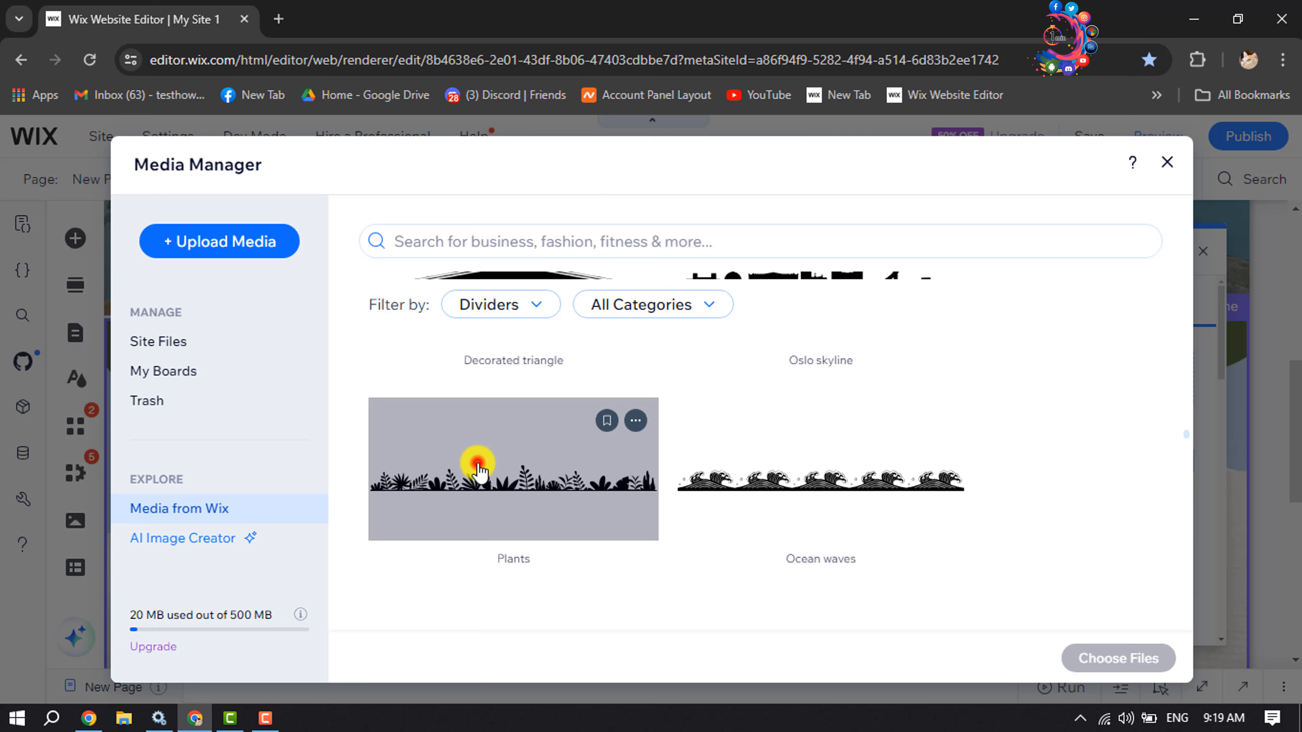
{"action": "left_click", "coordinate": [479, 467]}
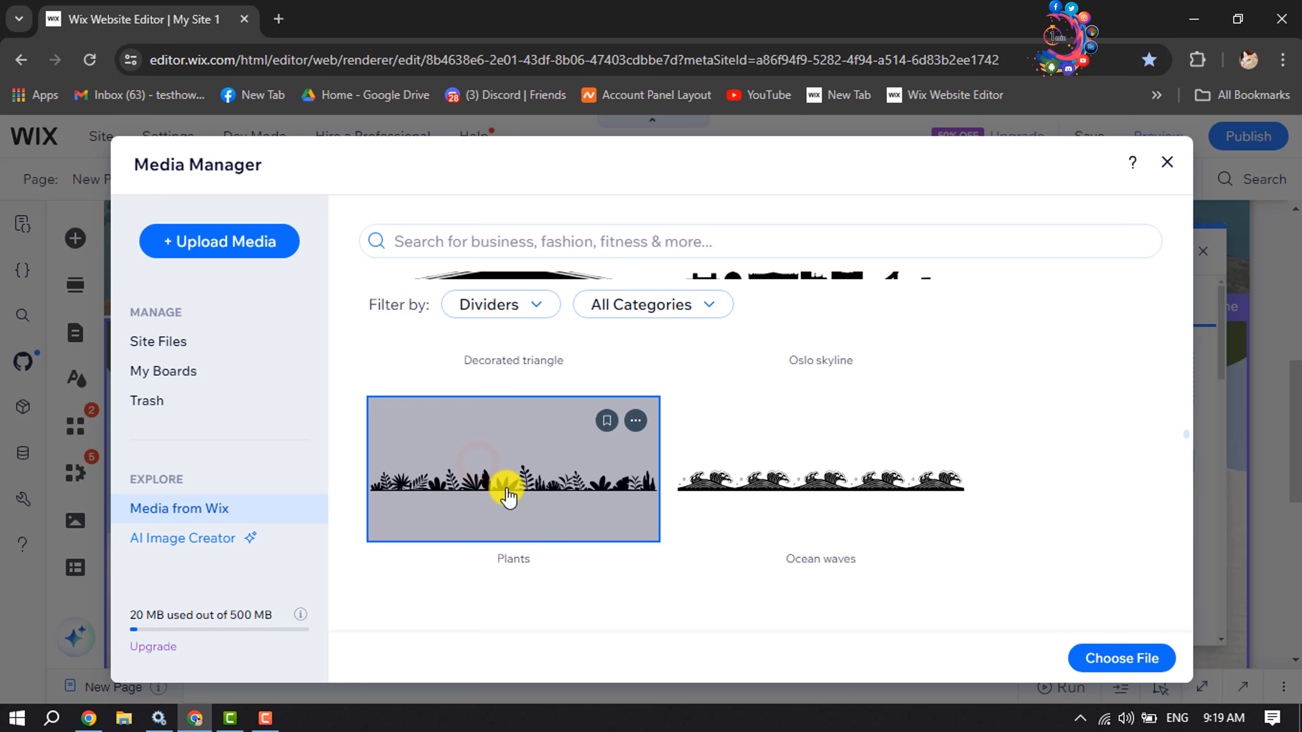
{"action": "left_click", "coordinate": [1109, 669]}
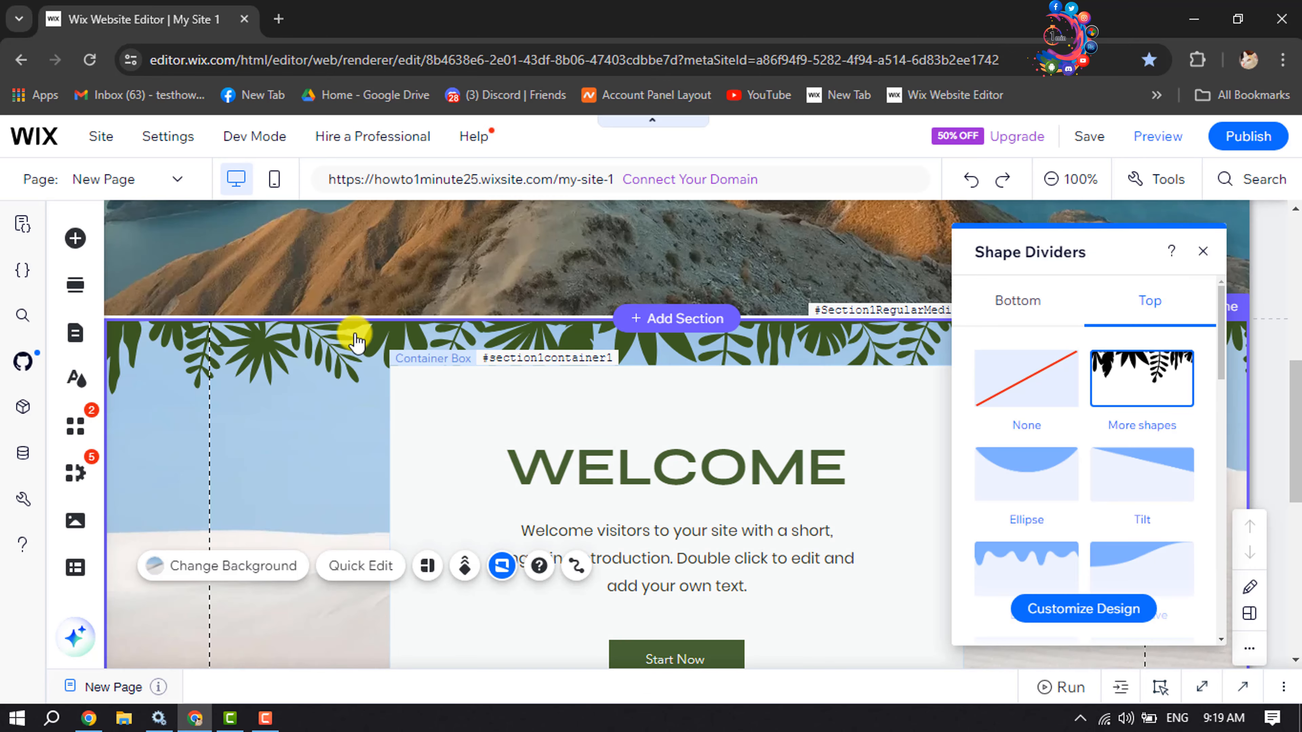
{"action": "left_click", "coordinate": [1201, 252]}
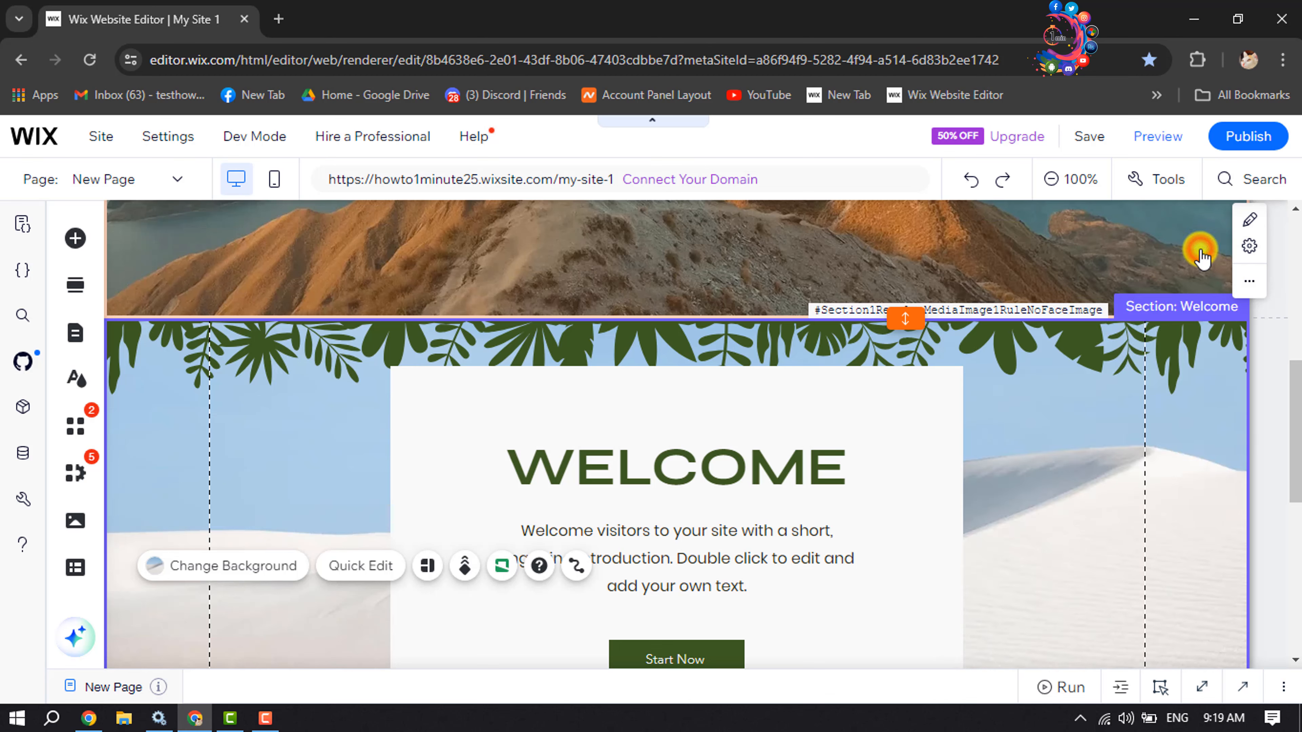
{"action": "scroll", "coordinate": [185, 451], "scroll_direction": "down", "scroll_amount": 5}
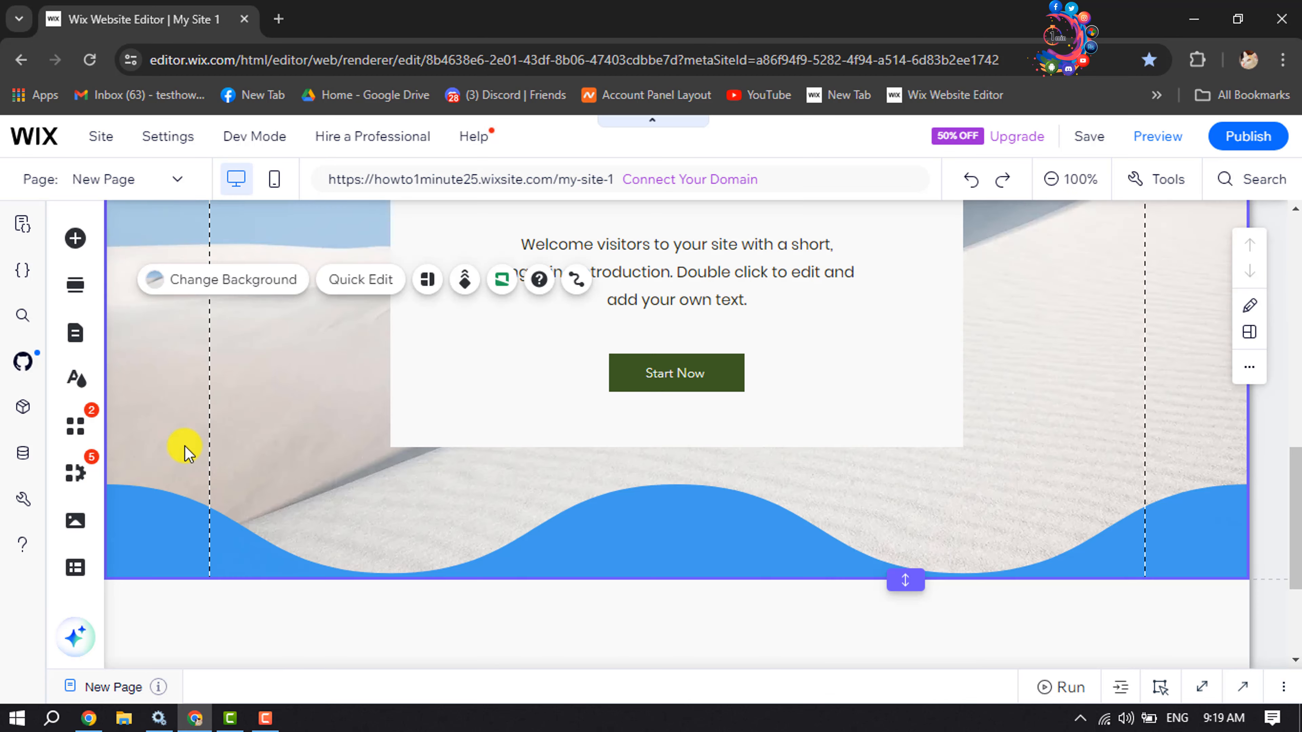
{"action": "scroll", "coordinate": [187, 451], "scroll_direction": "up", "scroll_amount": 5}
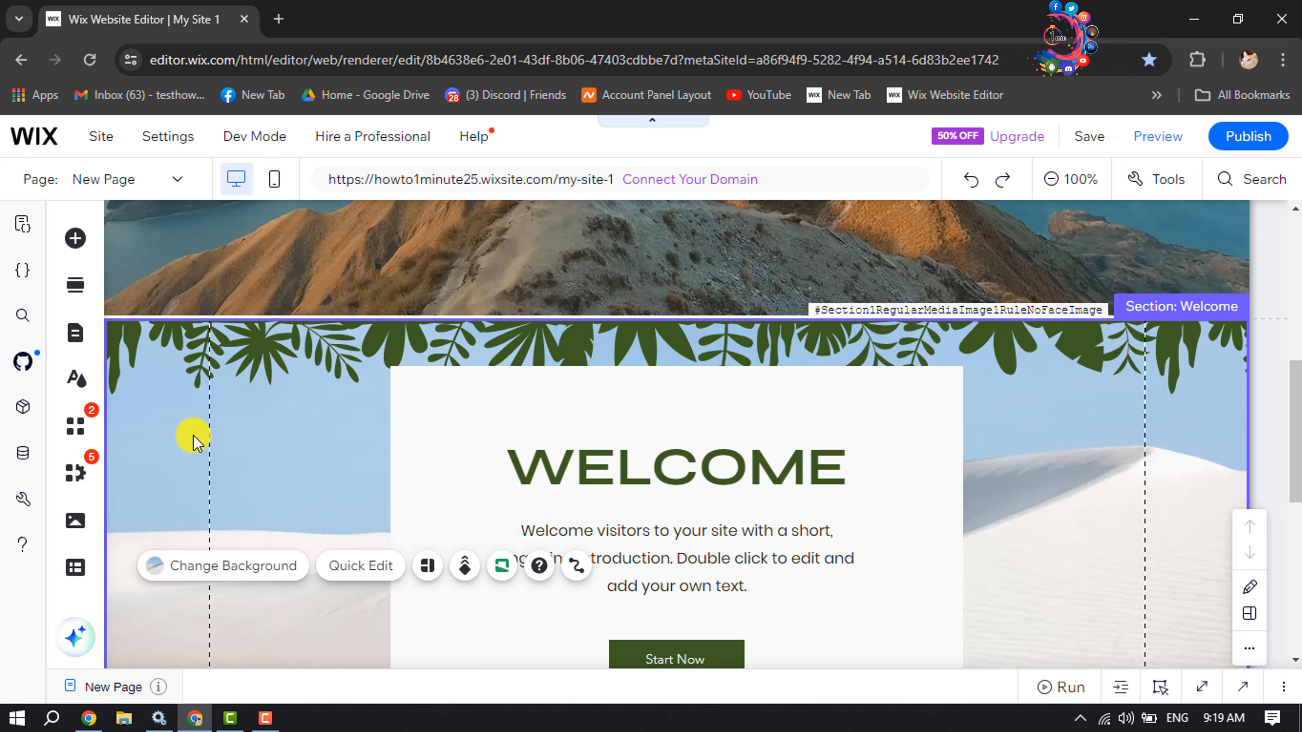
{"action": "scroll", "coordinate": [196, 443], "scroll_direction": "down", "scroll_amount": 7}
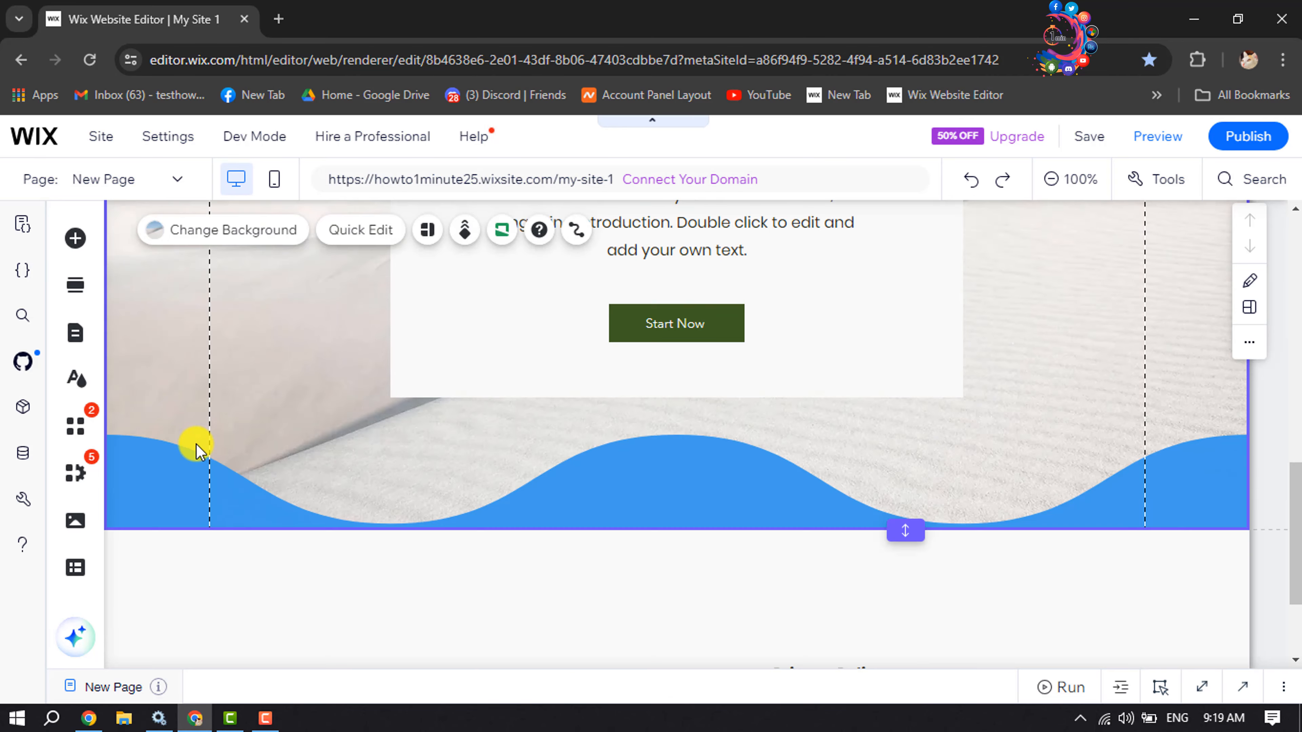
{"action": "scroll", "coordinate": [196, 444], "scroll_direction": "up", "scroll_amount": 7}
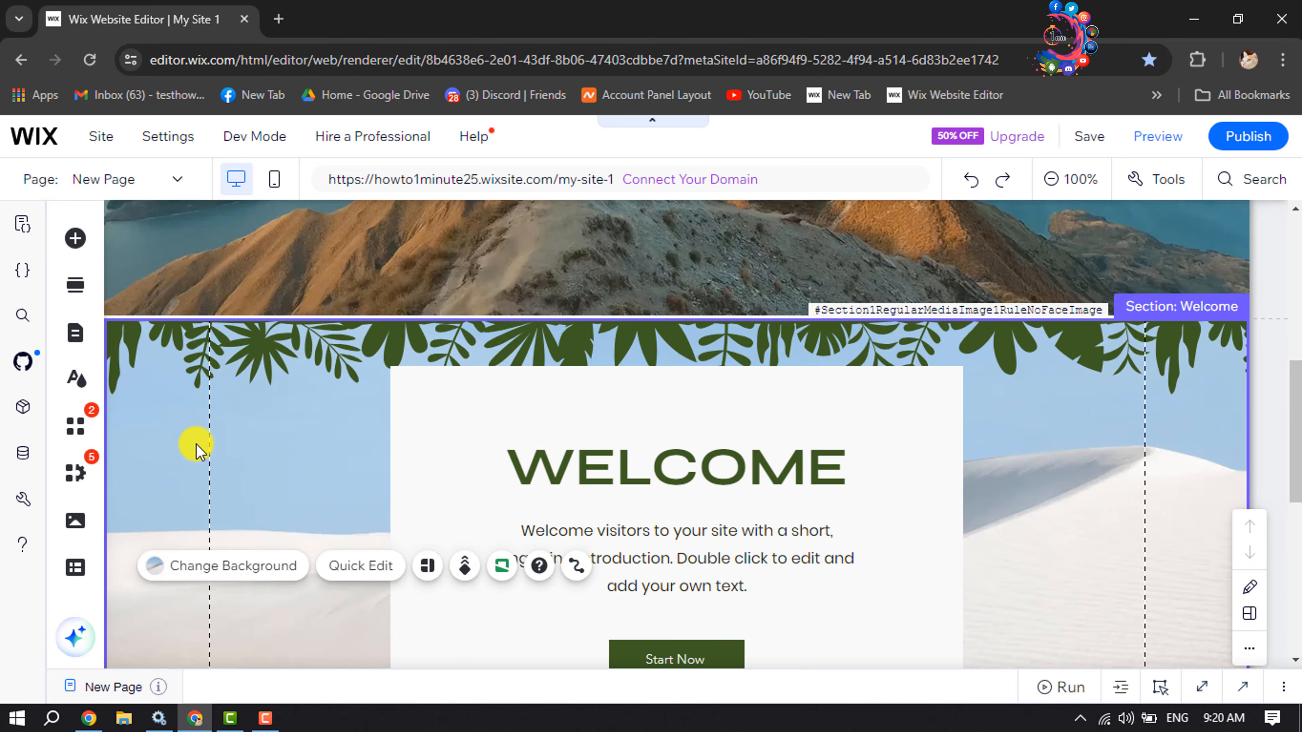